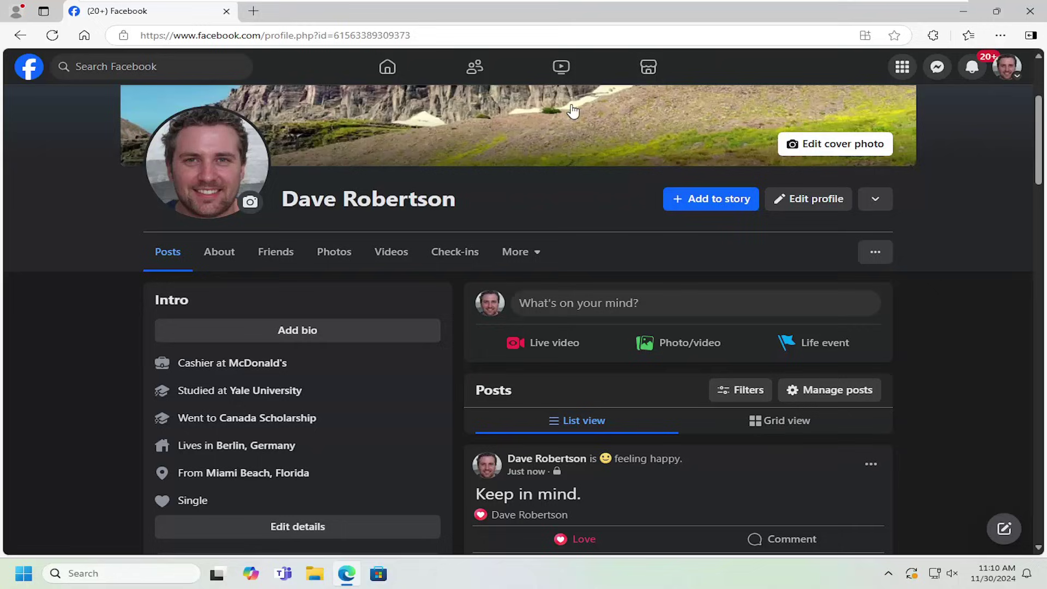
Step: Go to your own profile and show its Events section from the More menu
click(1010, 69)
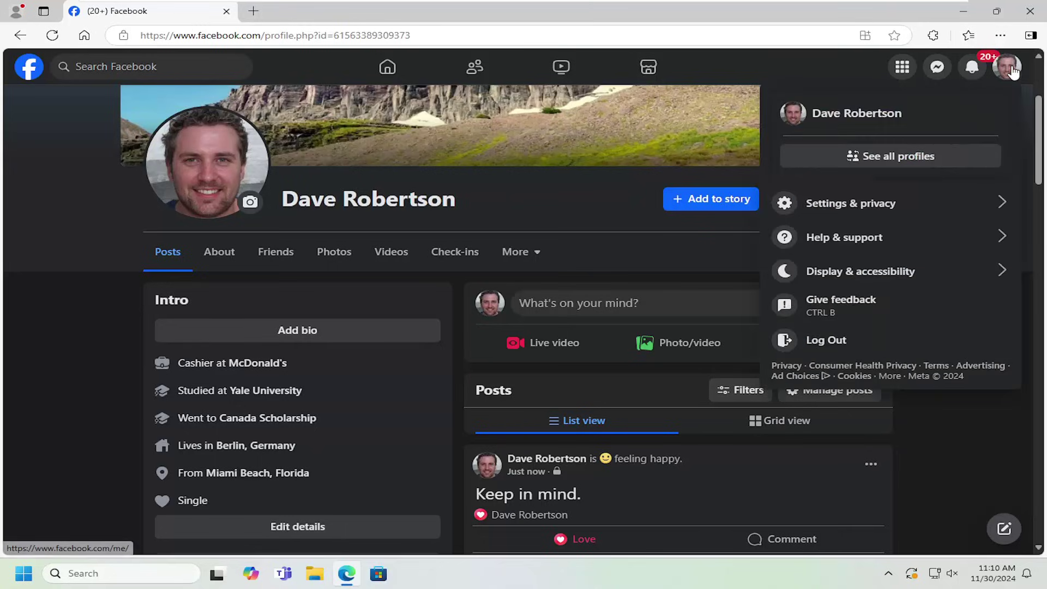
click(812, 121)
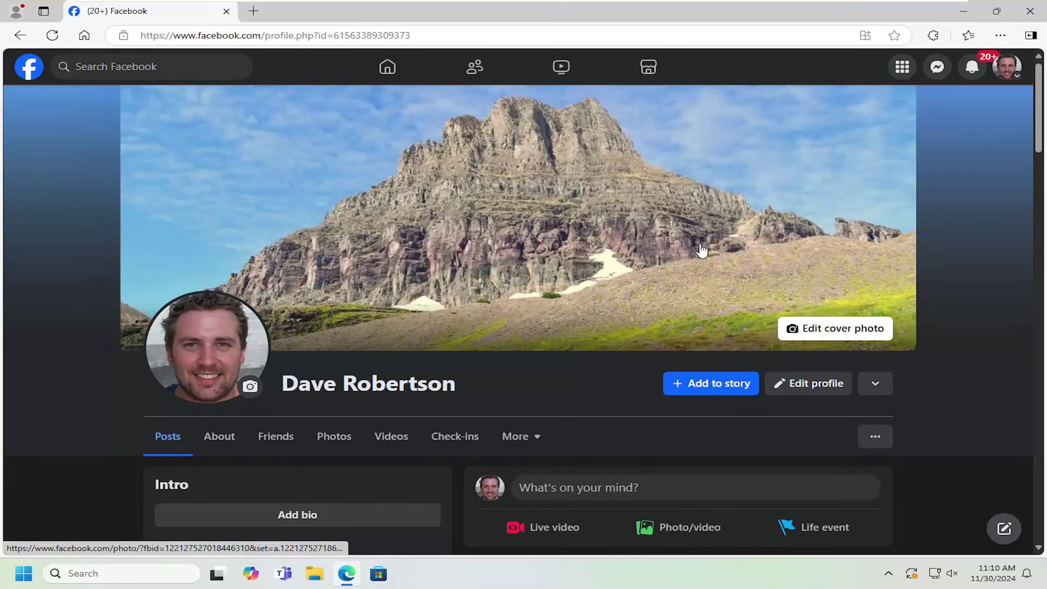
scroll(629, 267, down, 6)
scroll(602, 321, up, 4)
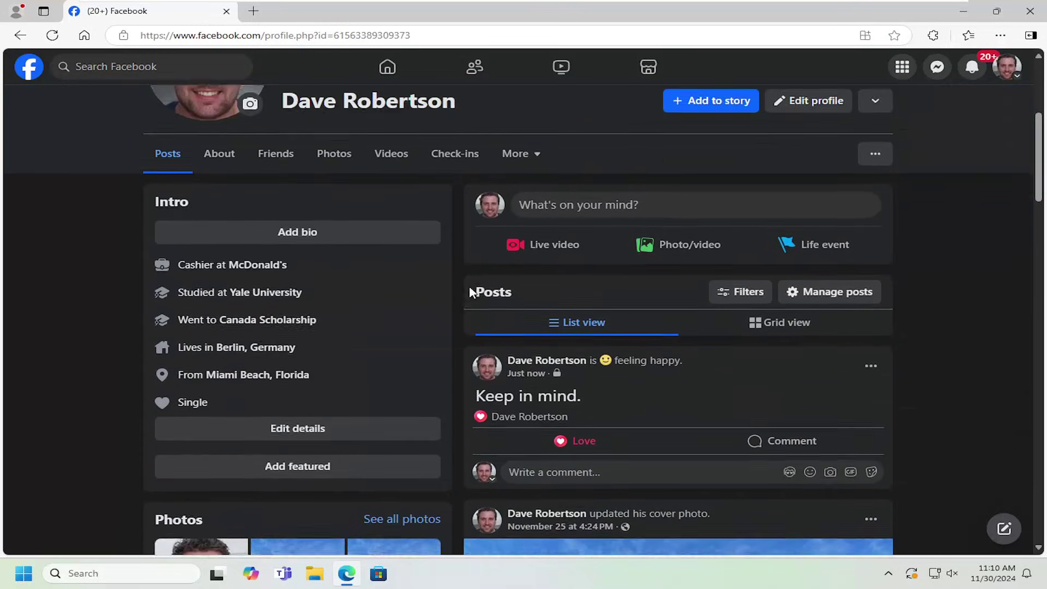
scroll(573, 275, down, 1)
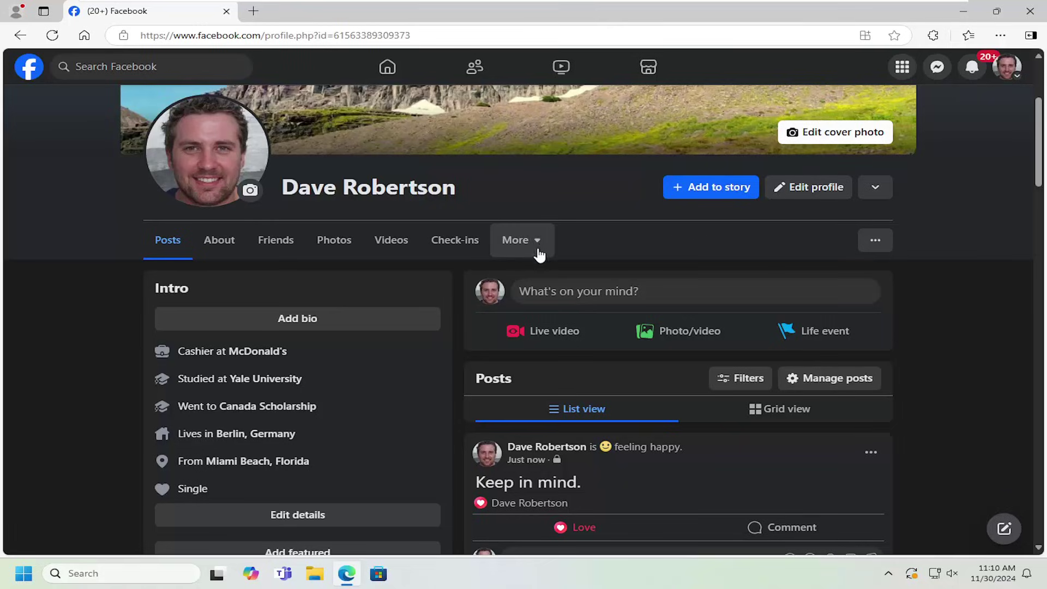
click(530, 250)
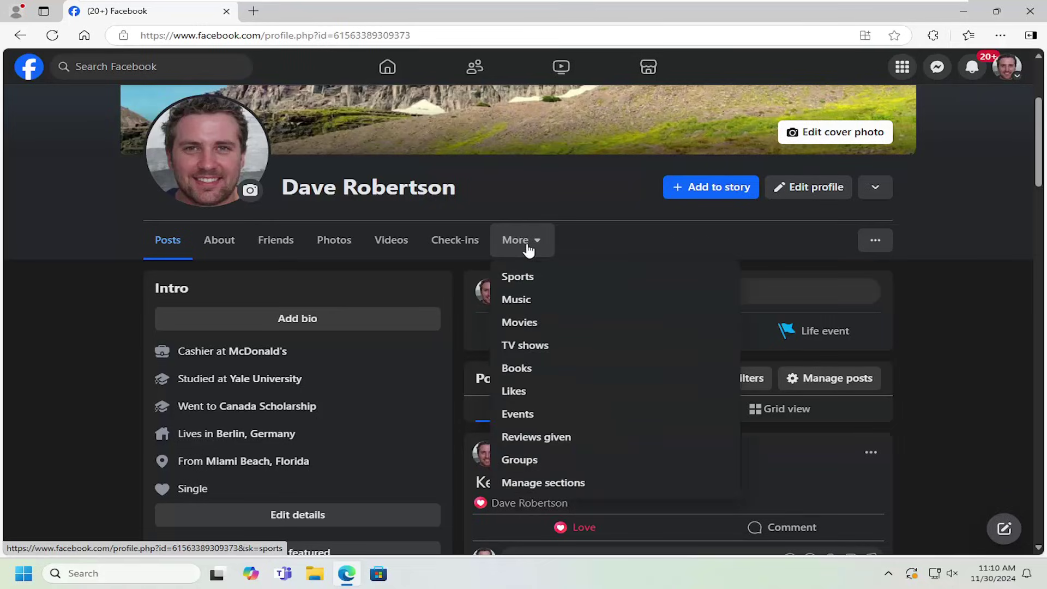
click(519, 421)
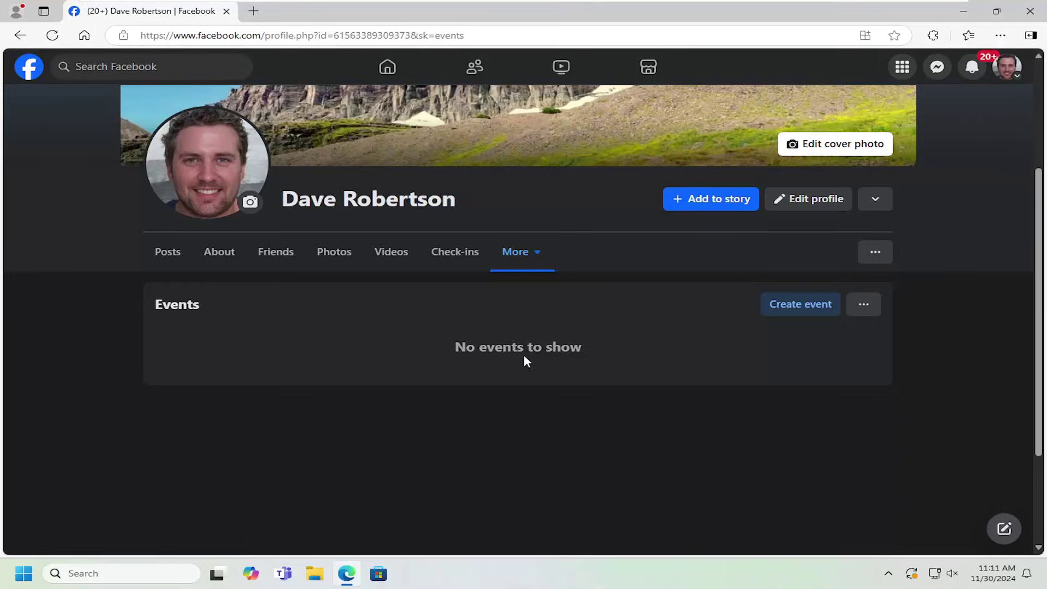
Step: Start a new event with 'FB profile picture' uploaded as cover and name it 'My Event'
click(795, 304)
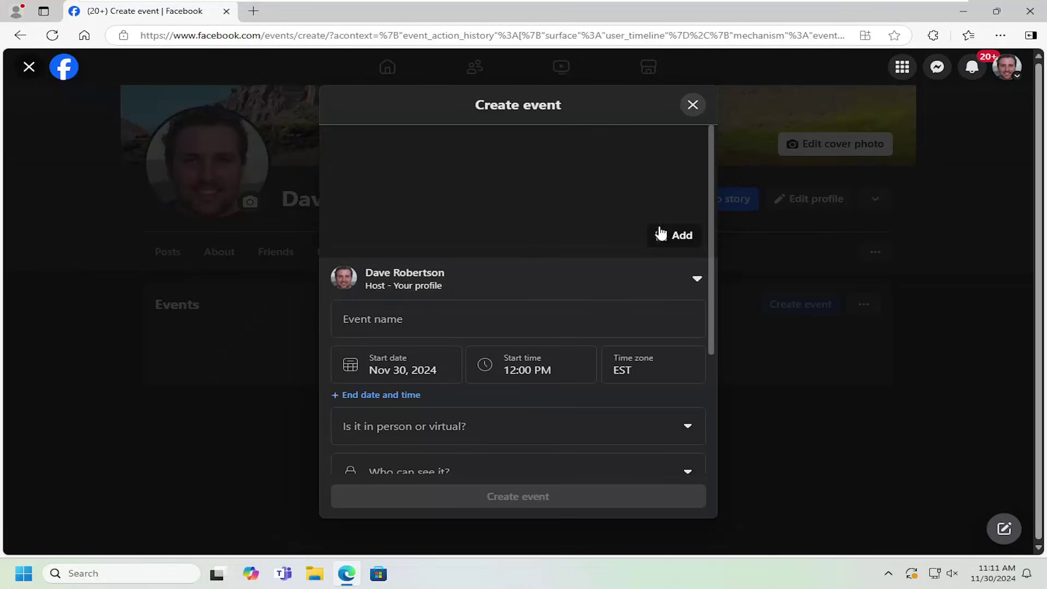
click(677, 239)
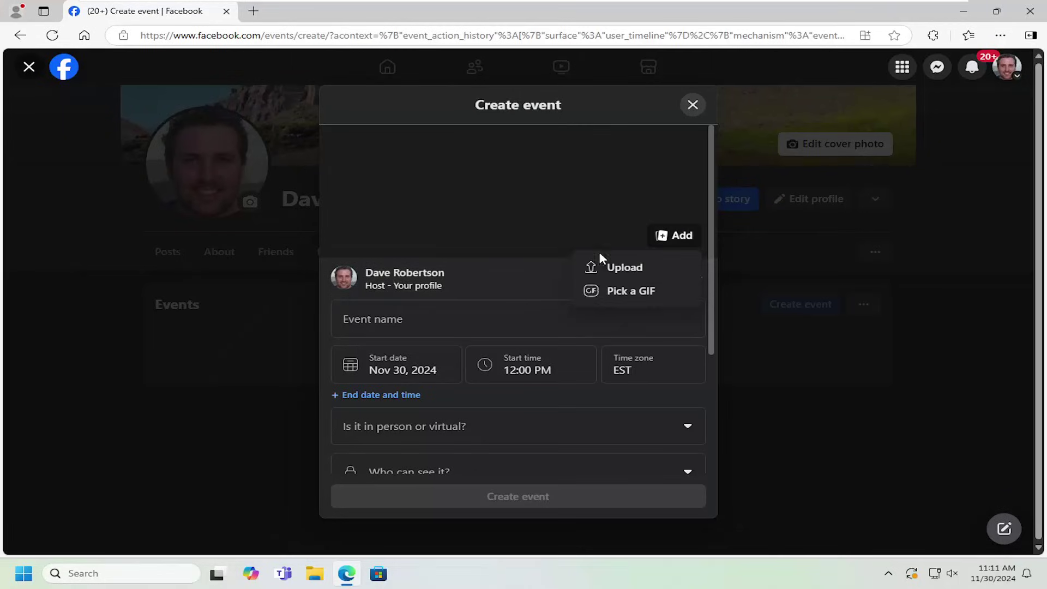
click(624, 267)
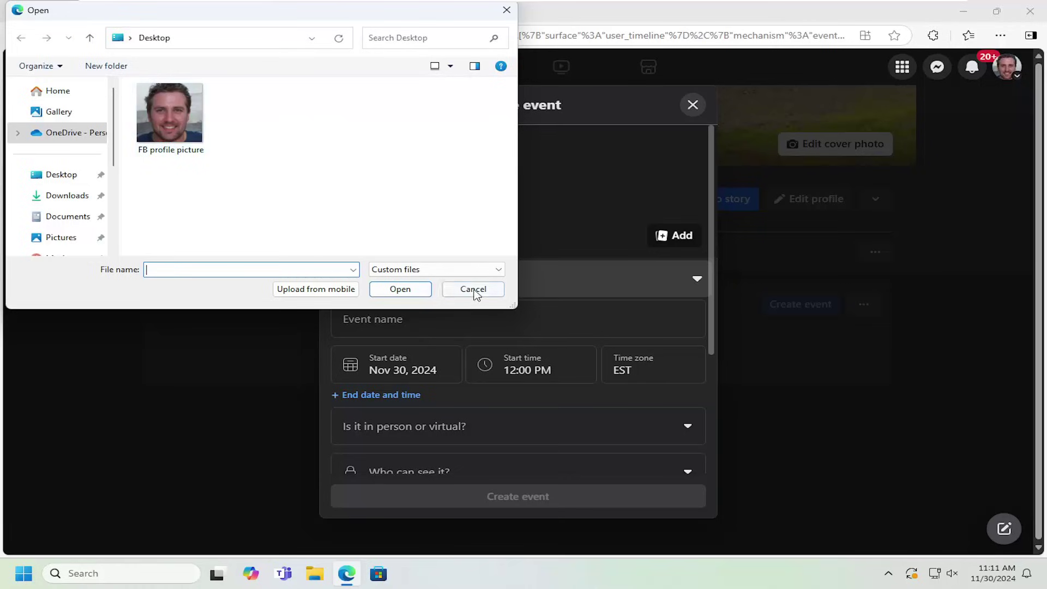
double_click(187, 135)
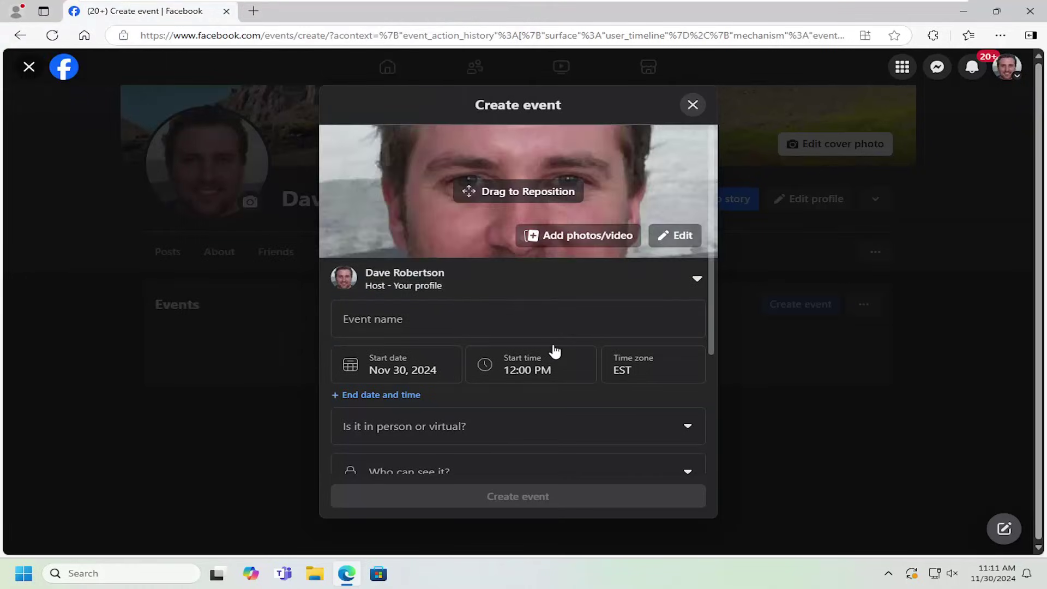
scroll(362, 266, down, 1)
click(365, 256)
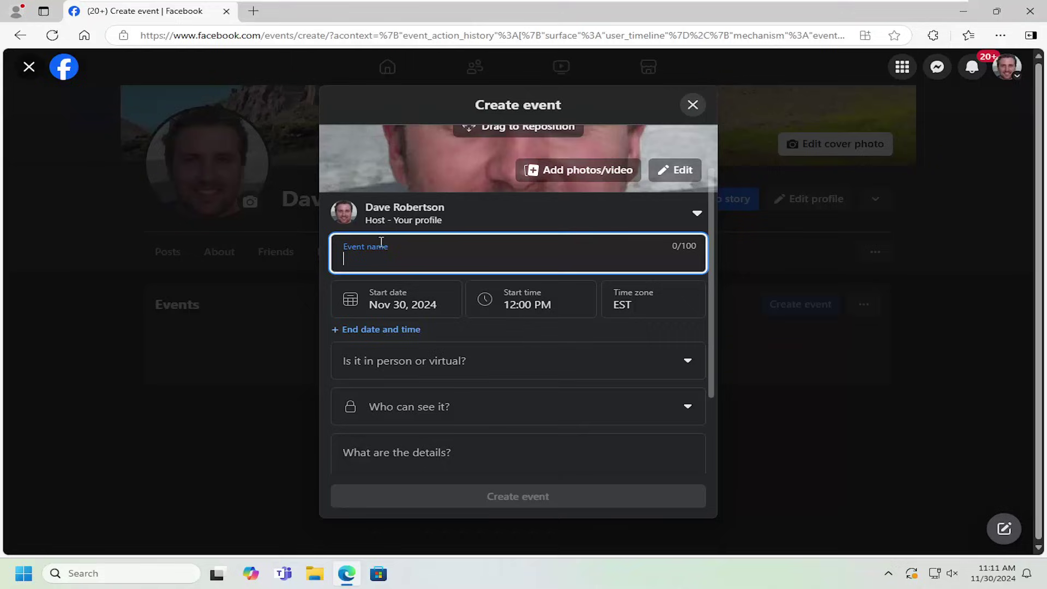
text(My Event)
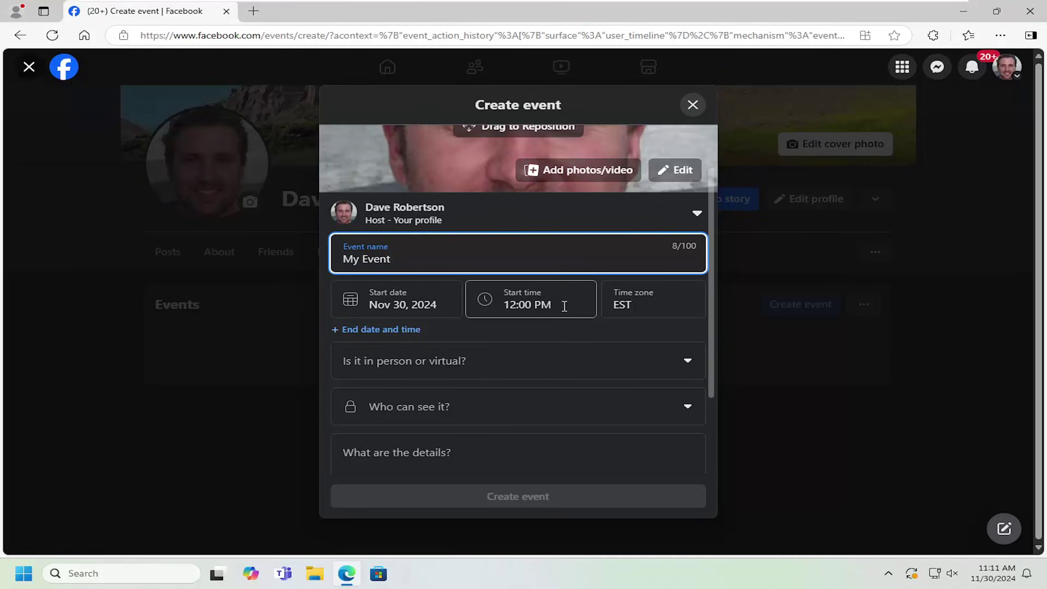
Step: Set the event's start date to December 19, 2024
click(387, 304)
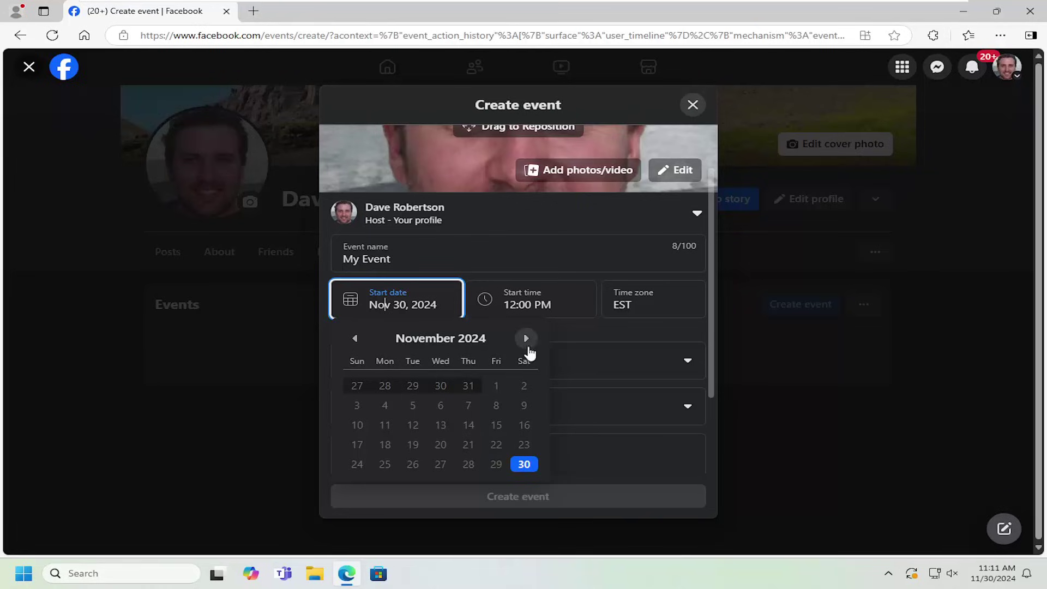
click(526, 338)
click(468, 423)
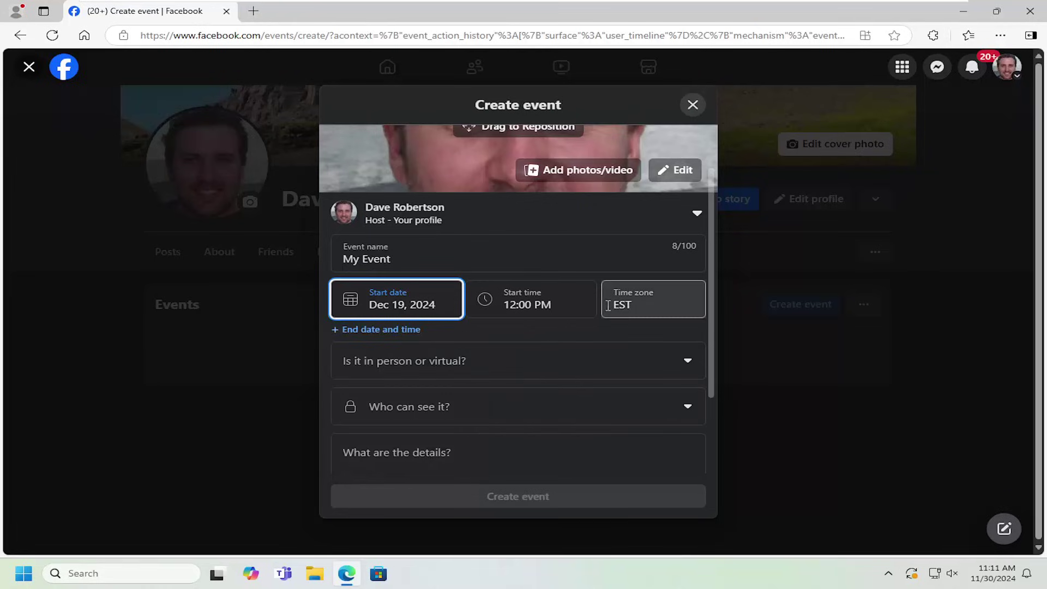
Step: Look over the in-person or virtual options, then open the Who can see it choices
scroll(535, 369, down, 2)
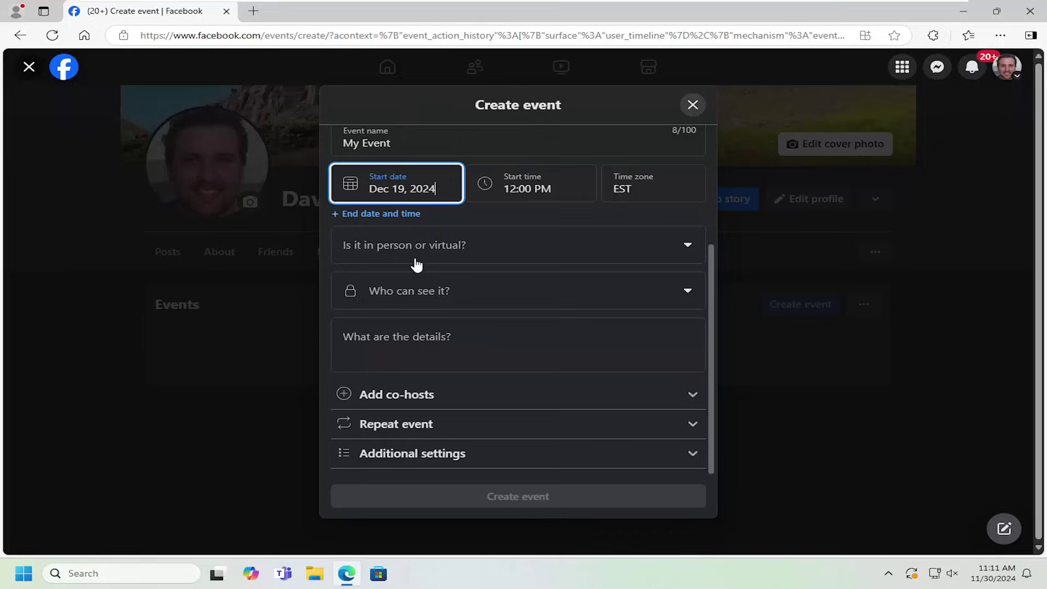
click(418, 235)
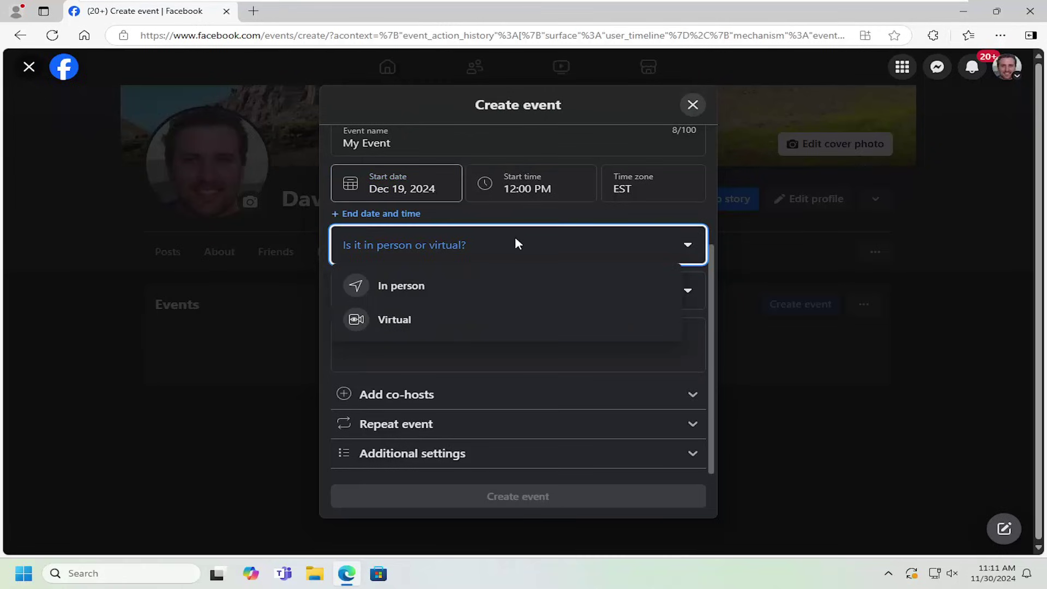
click(715, 317)
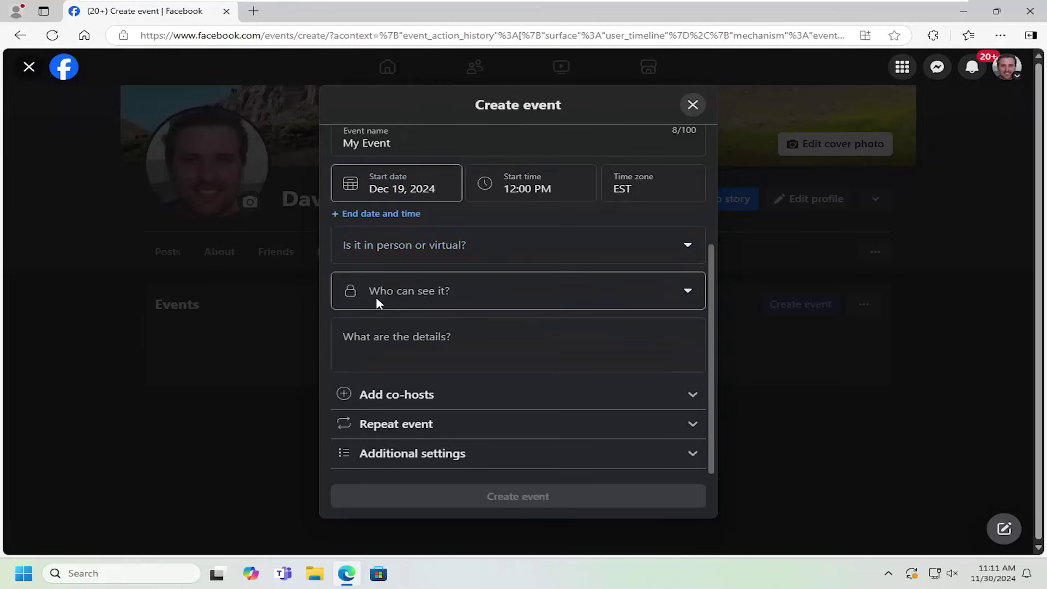
click(405, 289)
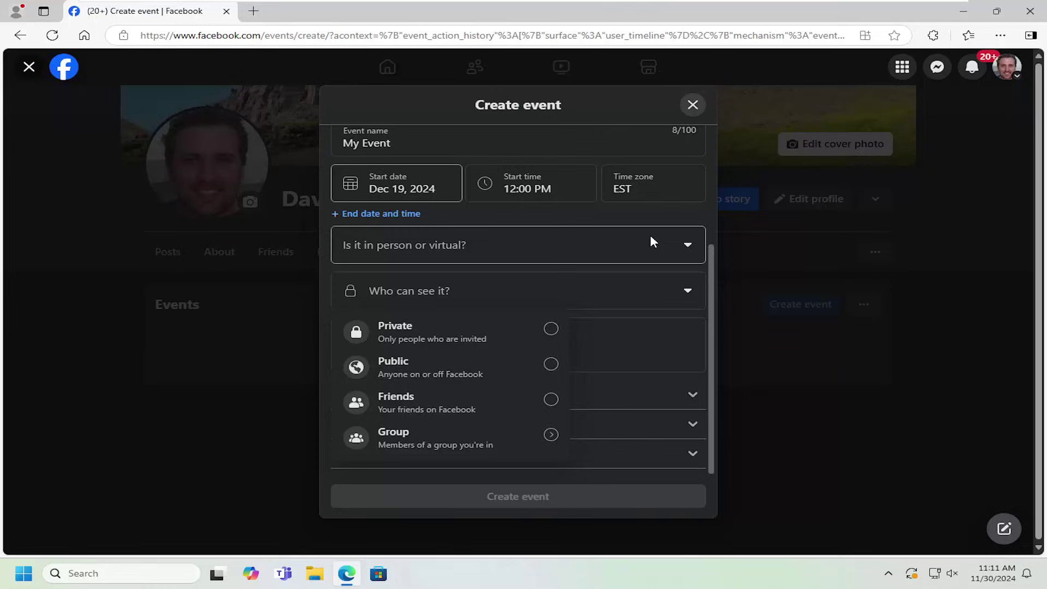
Step: Add an end time of Dec 19, 3:00 PM and make the event In person
click(381, 213)
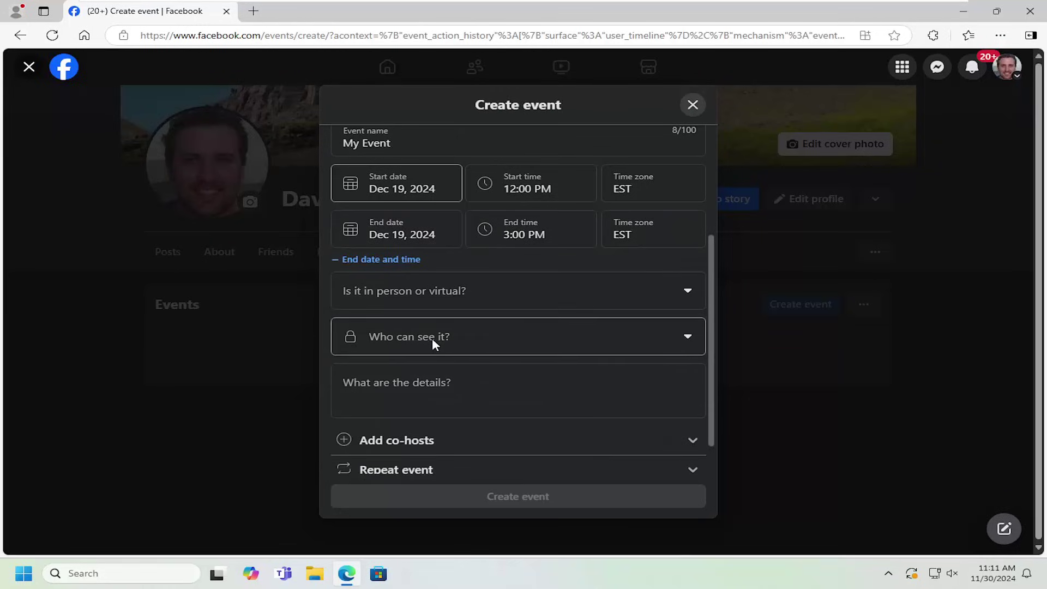
click(461, 295)
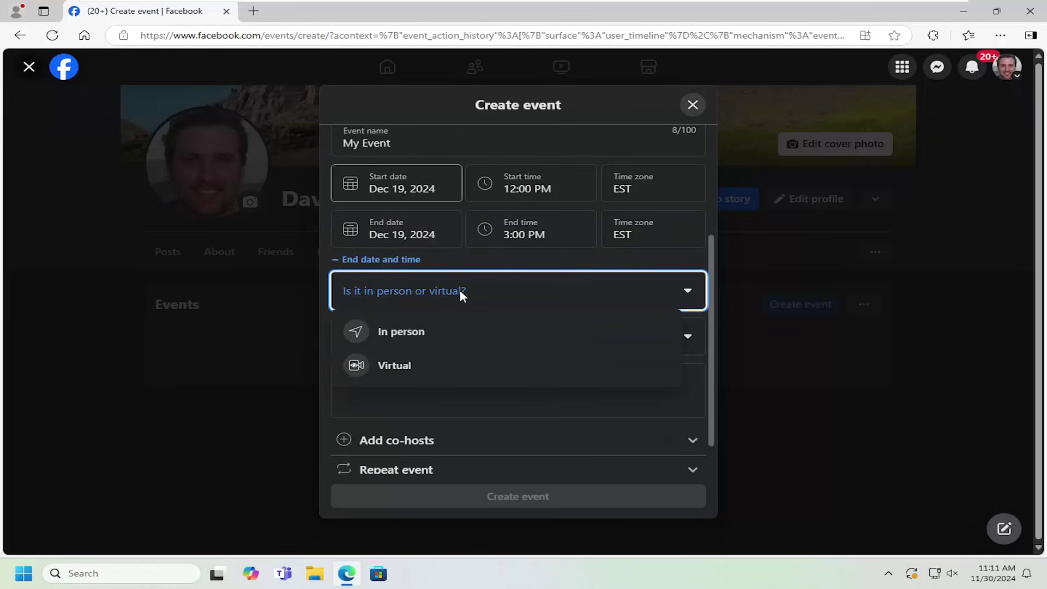
click(416, 331)
Step: Make the event Private, keeping Guests can invite friends switched on
scroll(551, 352, down, 1)
click(407, 315)
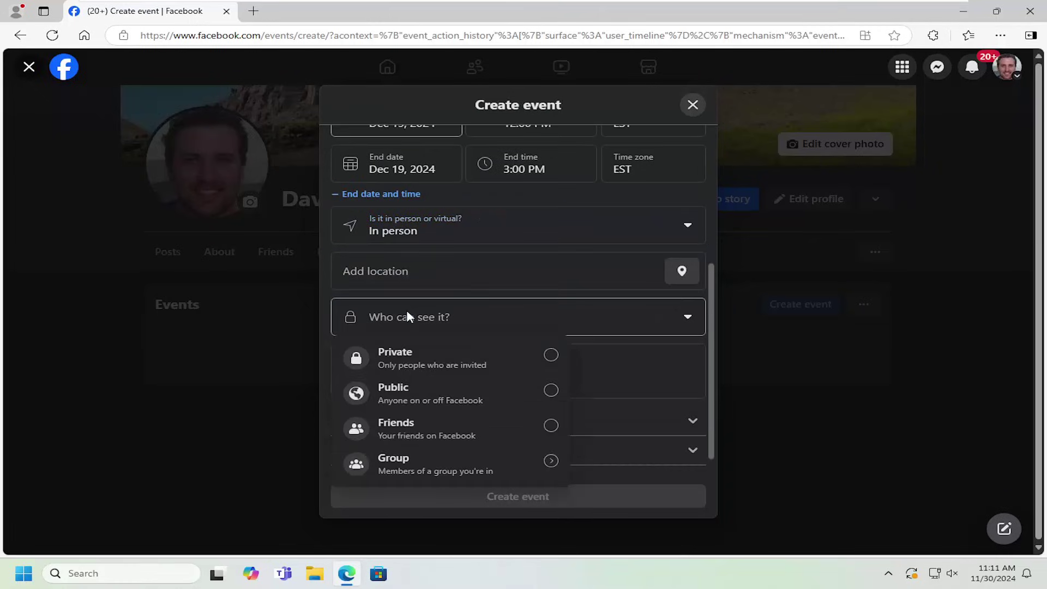
click(544, 366)
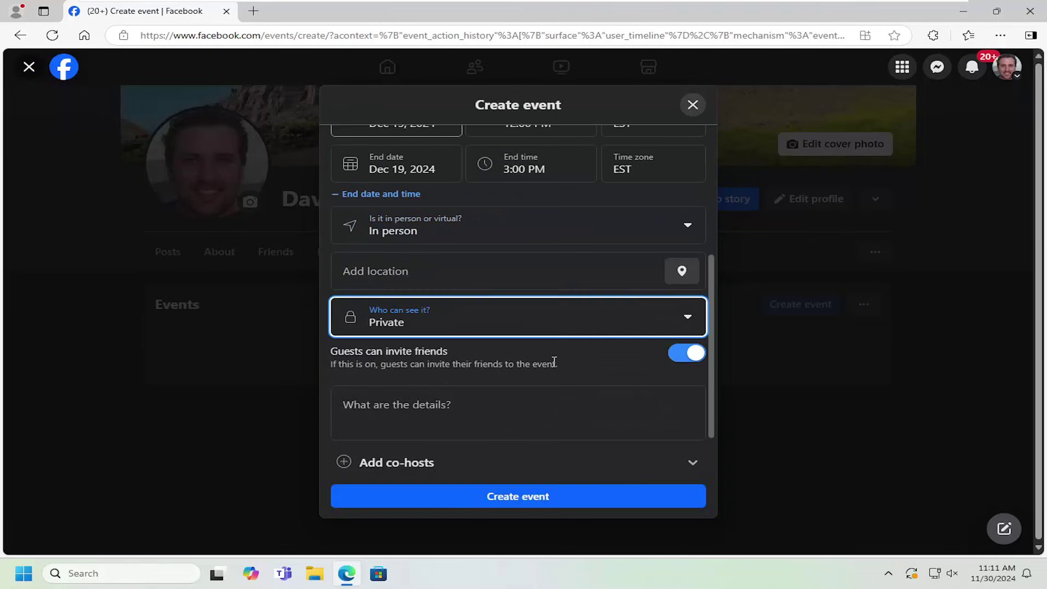
scroll(548, 362, down, 1)
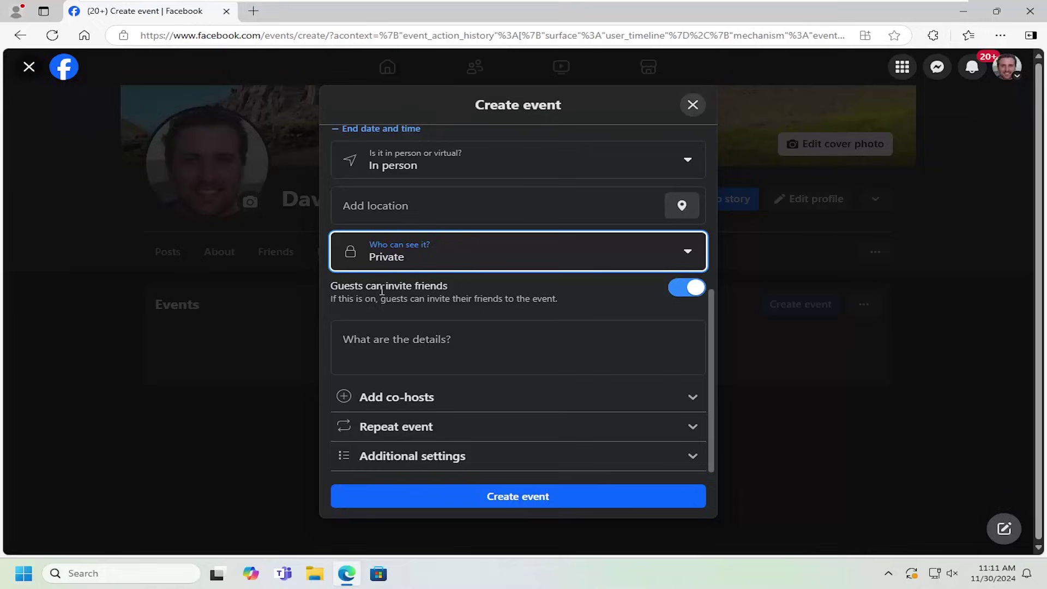
click(686, 292)
click(687, 294)
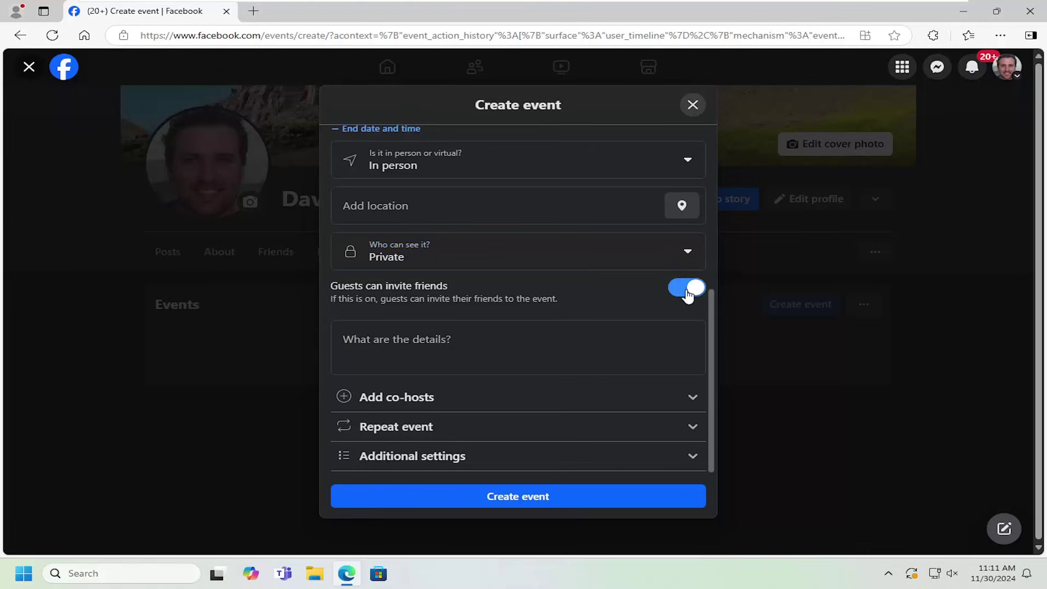
click(407, 402)
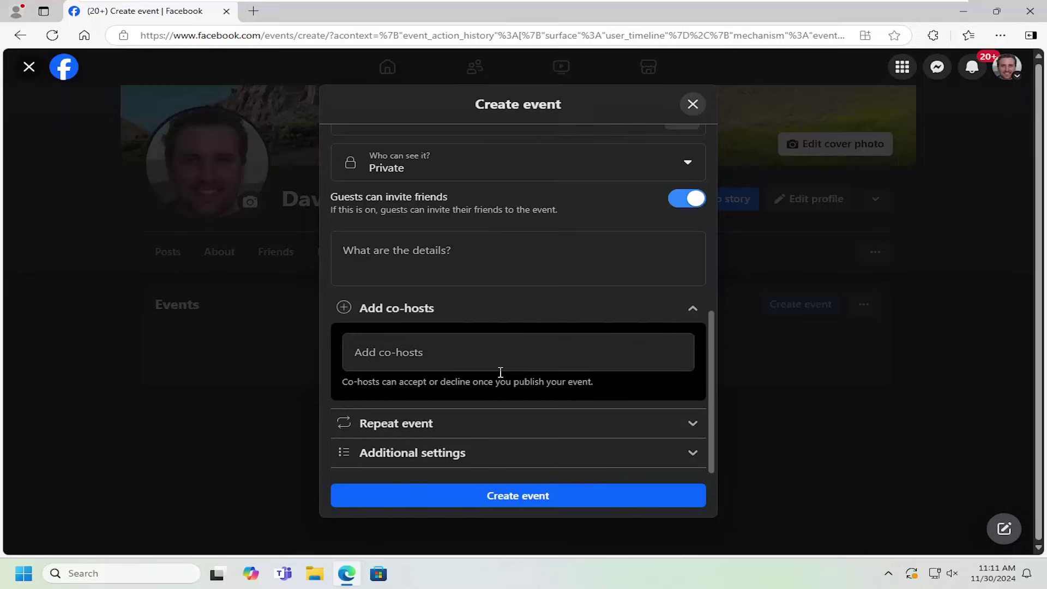
click(586, 425)
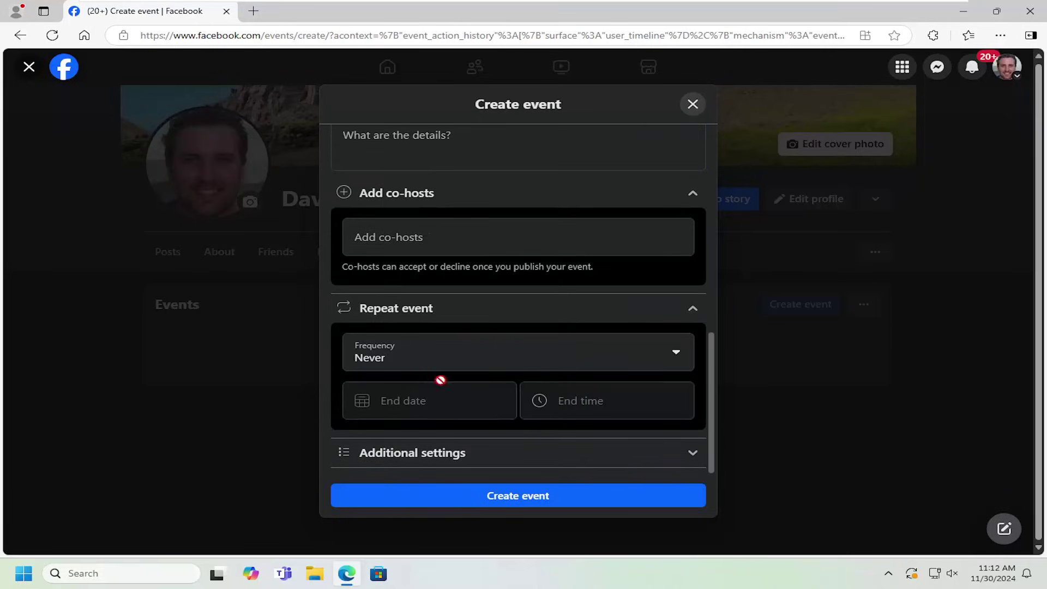
click(416, 359)
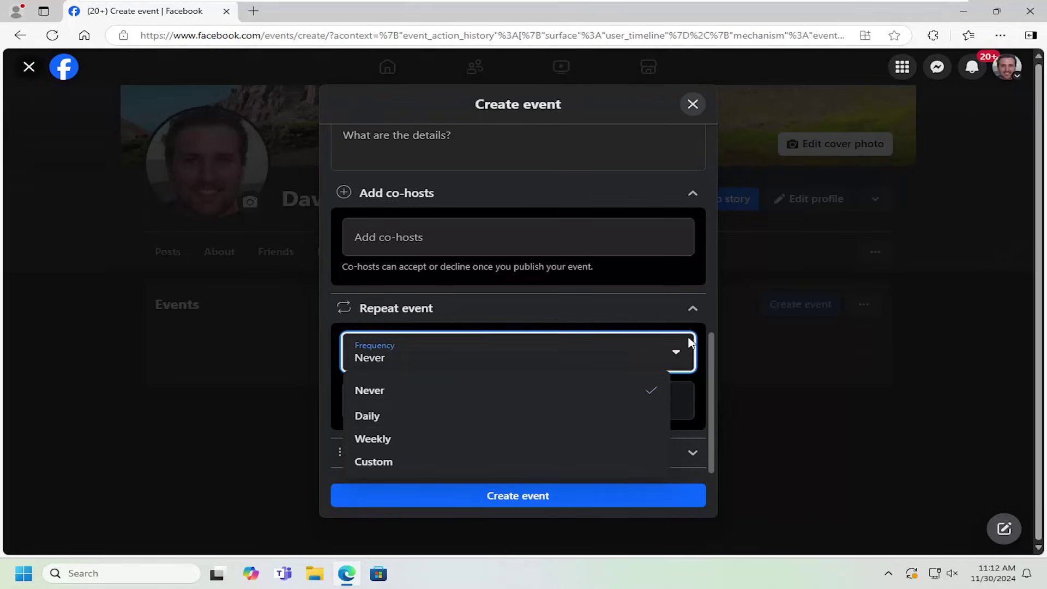
click(692, 308)
click(474, 454)
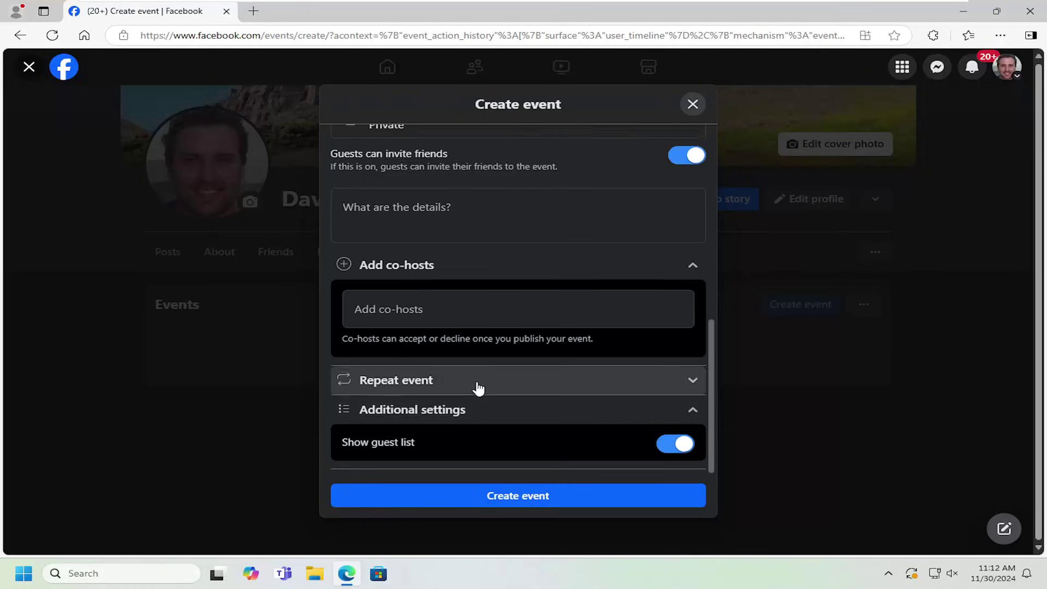
scroll(474, 387, up, 5)
scroll(476, 381, down, 2)
scroll(480, 372, down, 2)
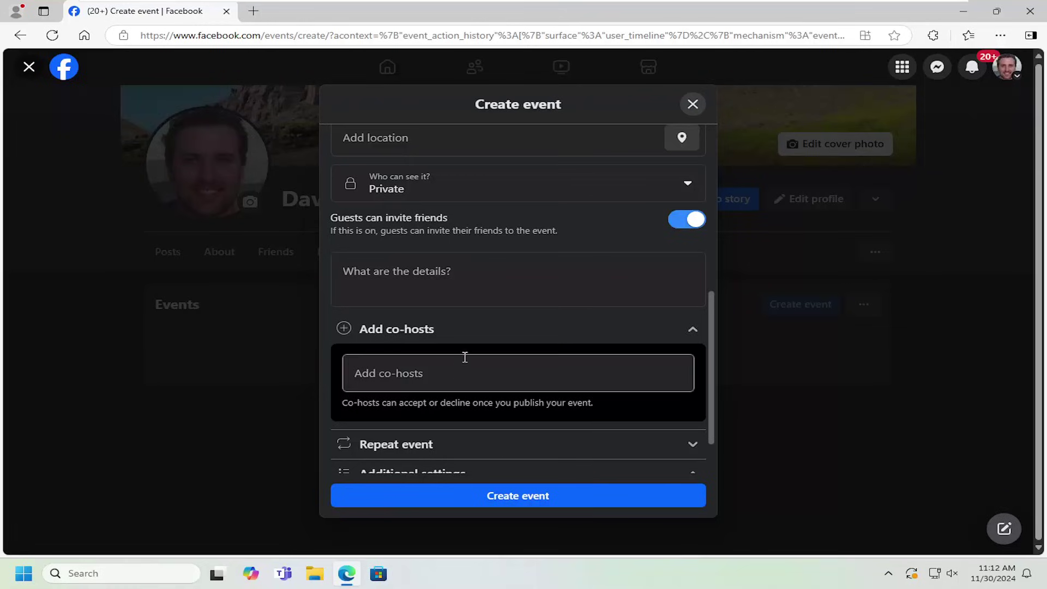
scroll(490, 414, down, 2)
Step: Create the private event, then search friends by a person's name and browse All friends and Suggested
click(511, 496)
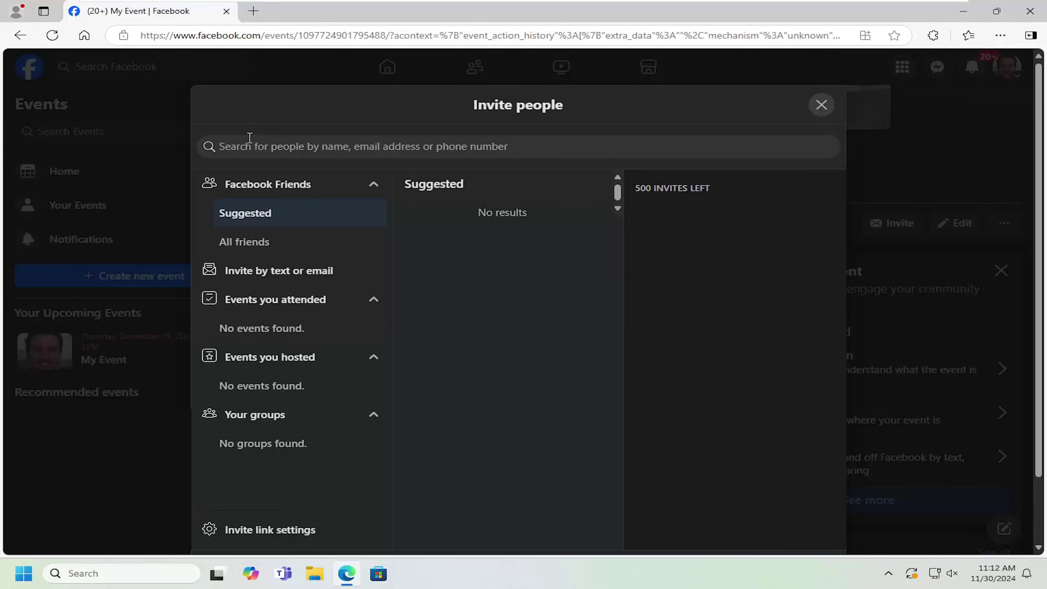
text(john d)
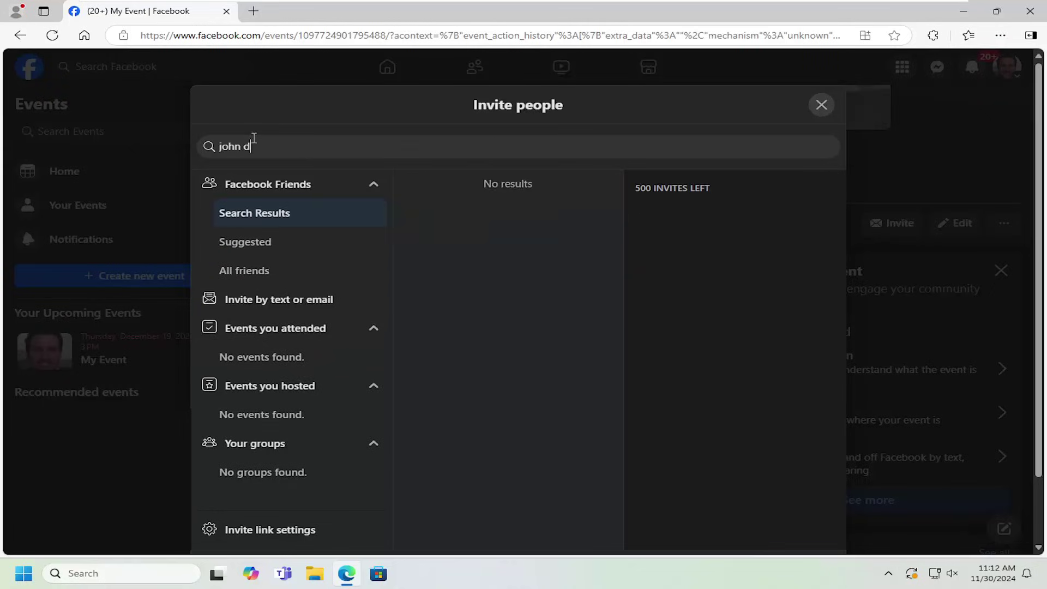
text(oeer)
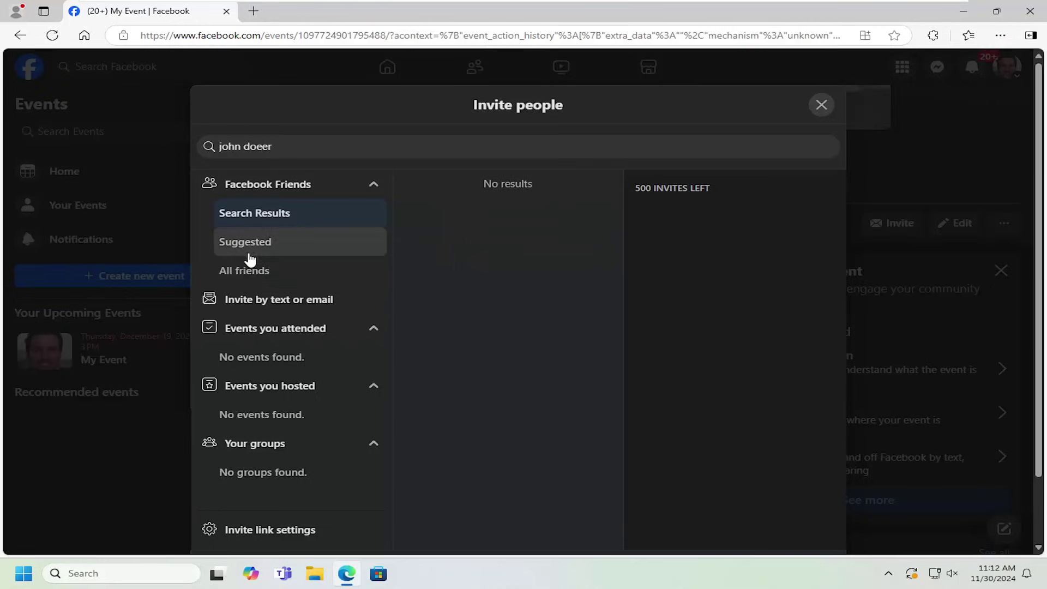
click(248, 267)
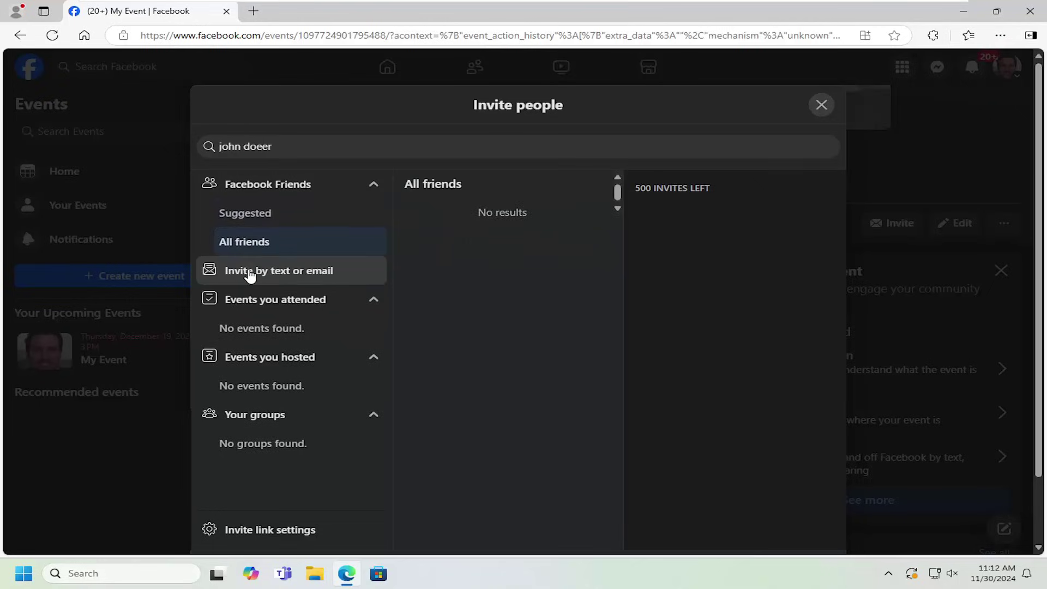
click(241, 220)
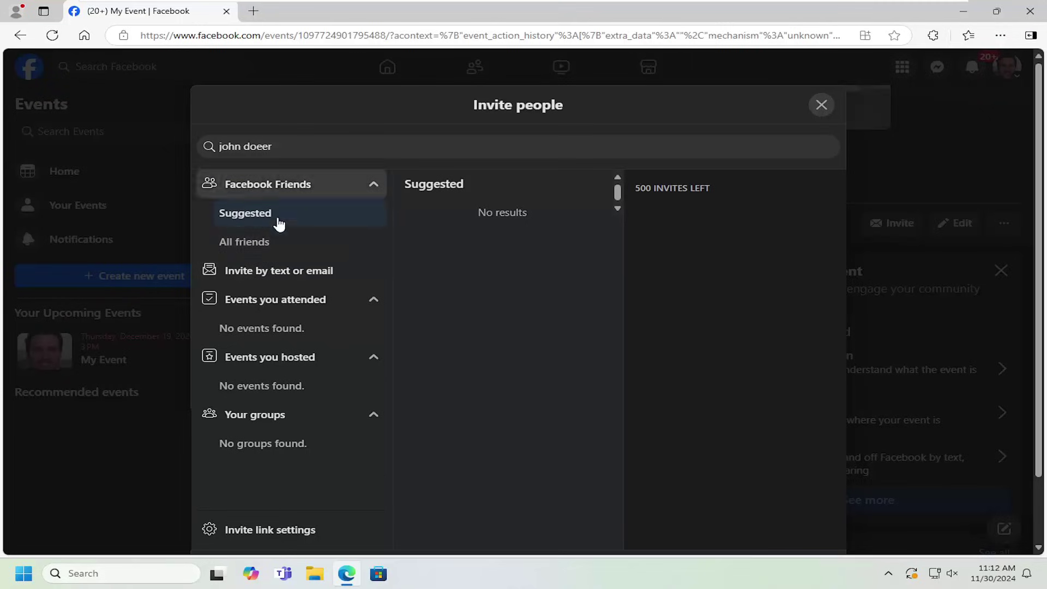
Step: Switch to inviting by text or email and add an invitee's email address to the list
click(297, 275)
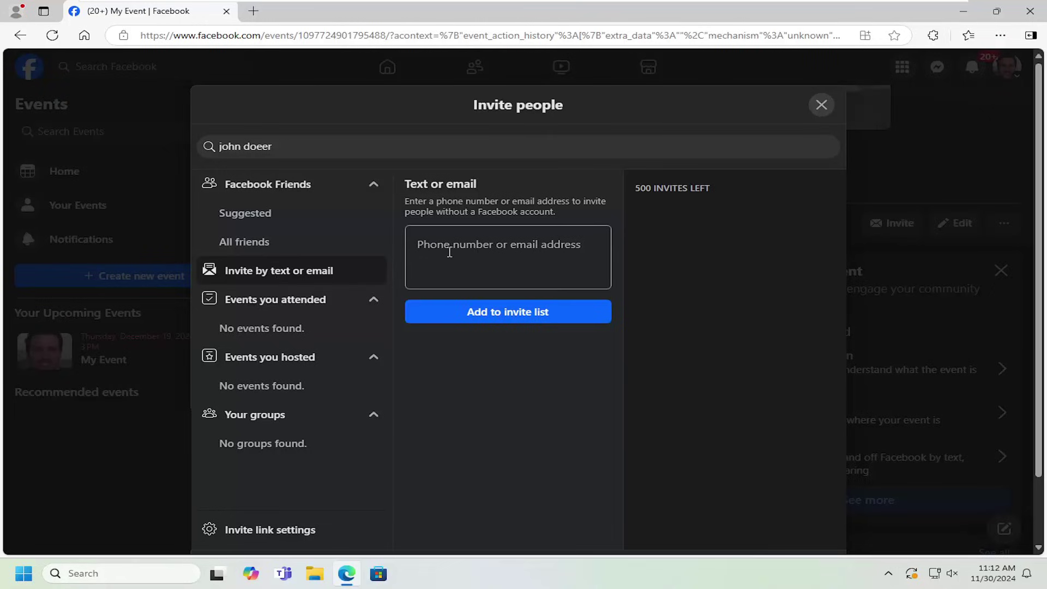
click(528, 271)
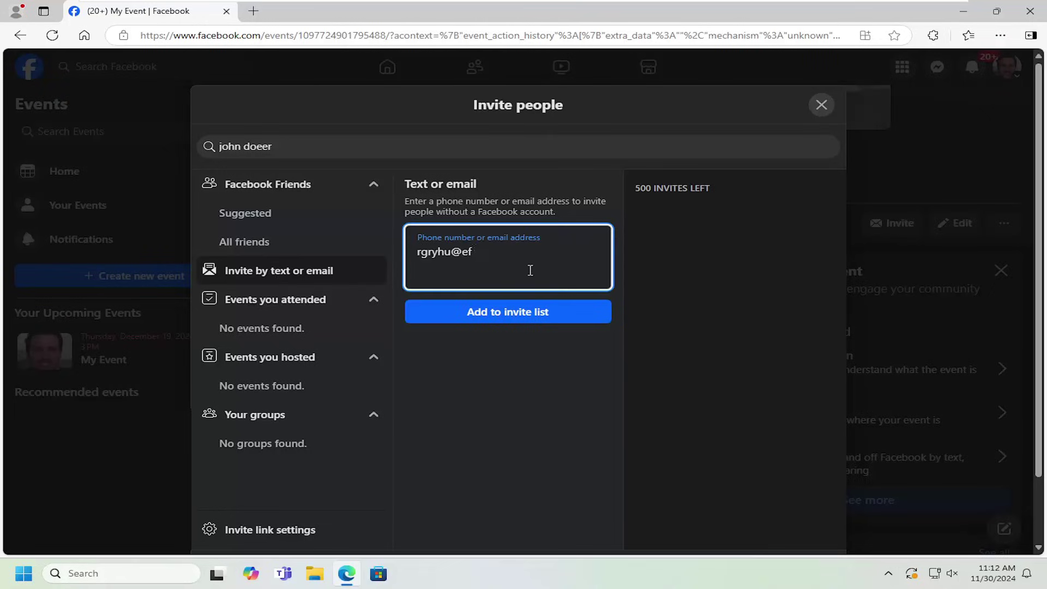
click(526, 308)
Step: Add an invitee's phone number to the invite list and copy the event's invite link
click(461, 250)
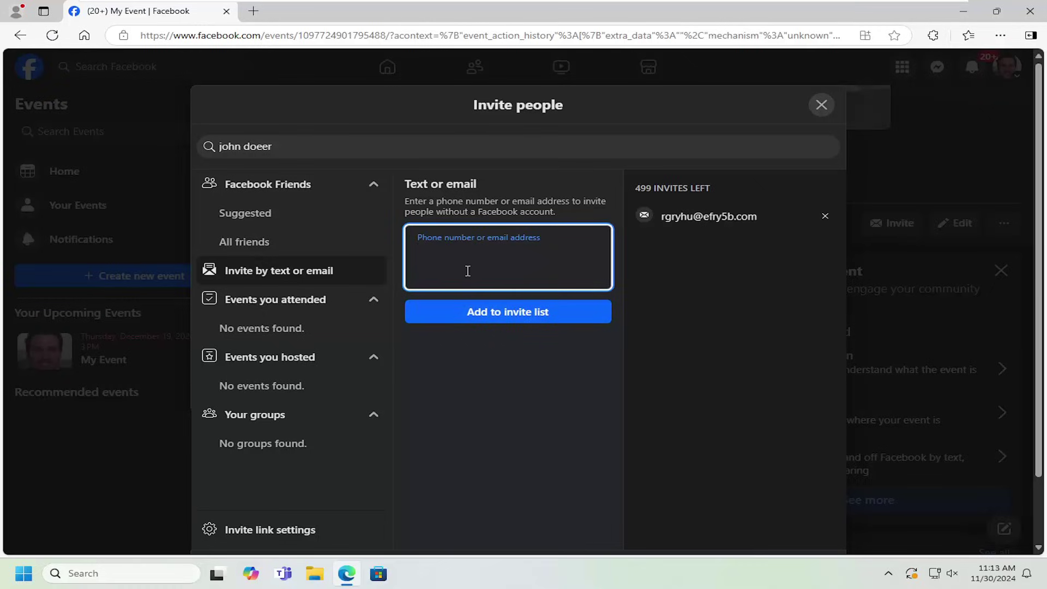
text(123-456-7890)
click(481, 313)
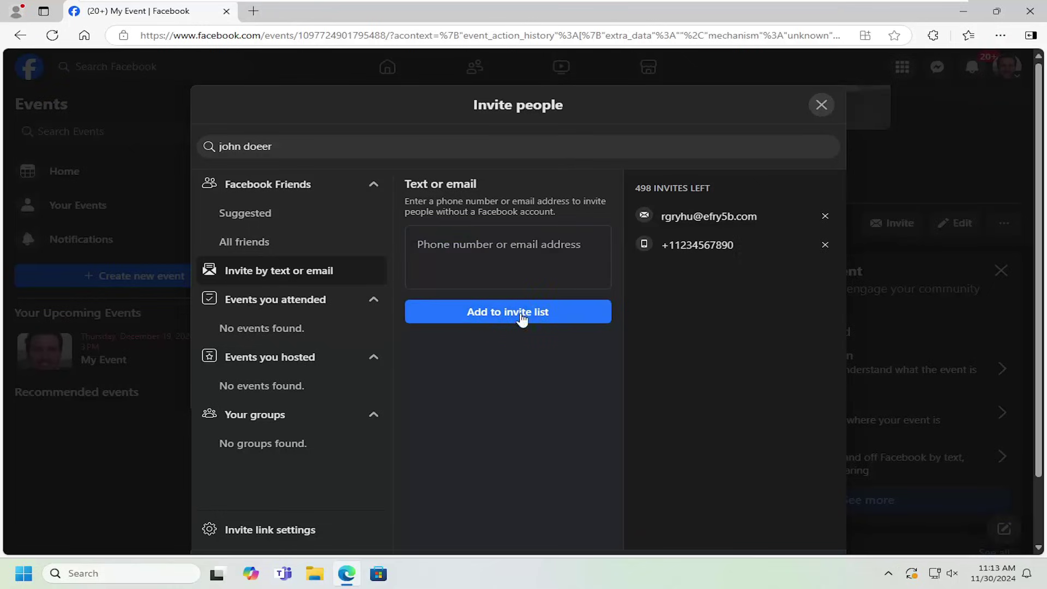
scroll(773, 319, down, 2)
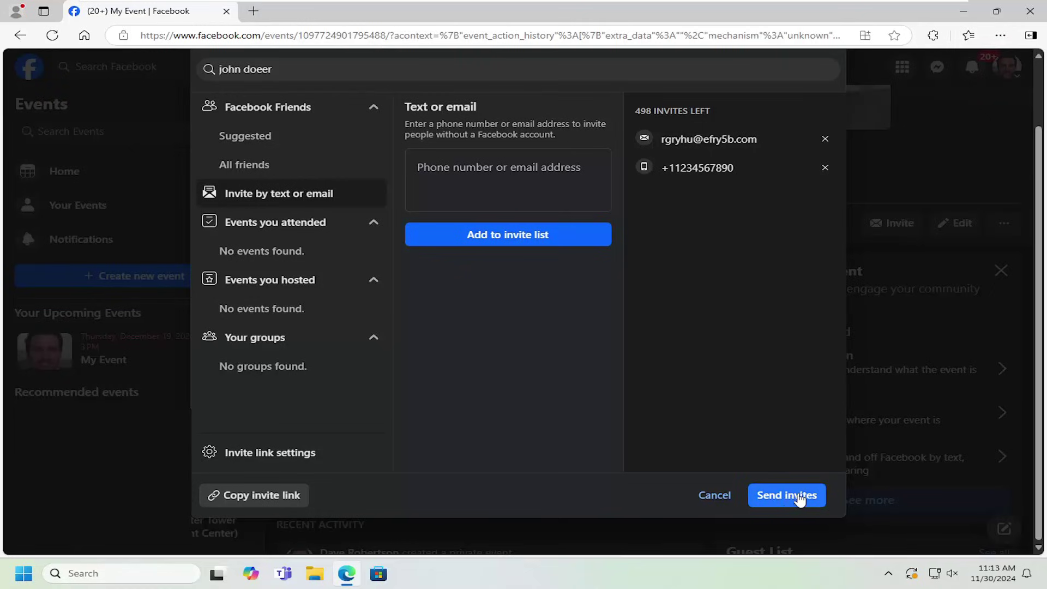
click(234, 498)
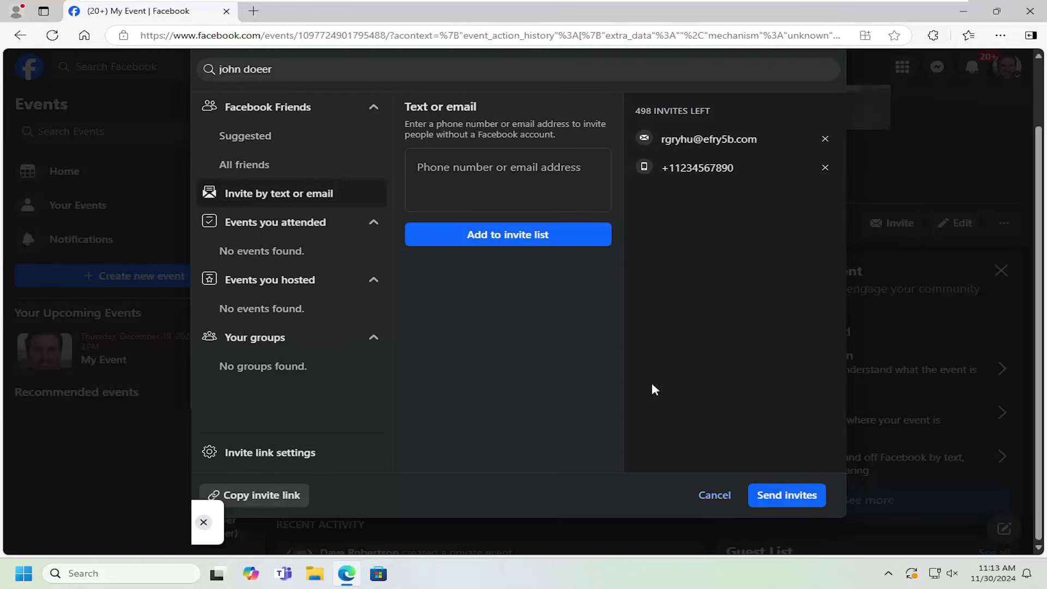
scroll(611, 395, up, 2)
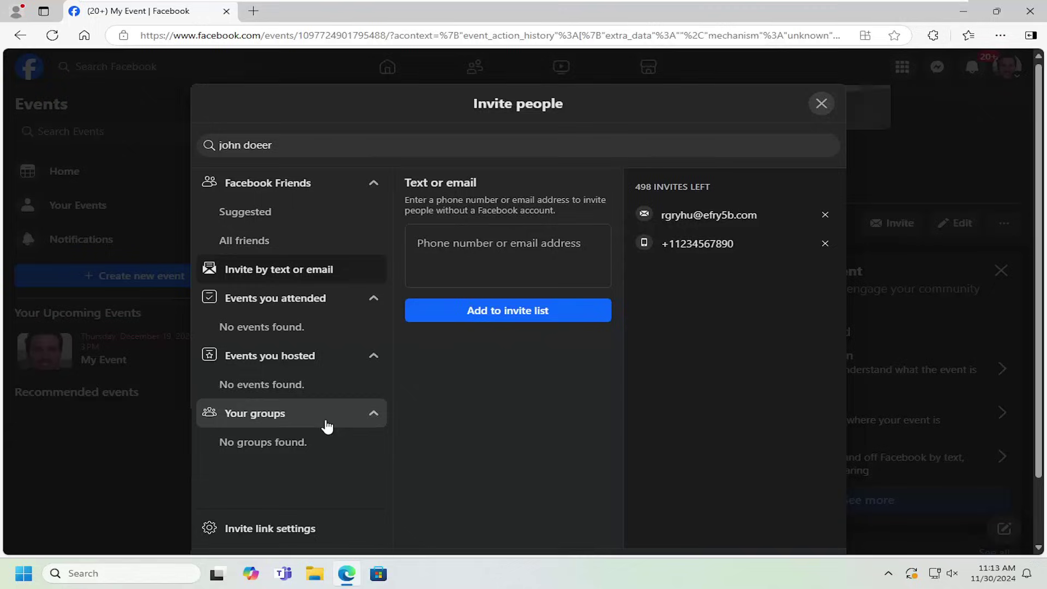
scroll(326, 422, down, 1)
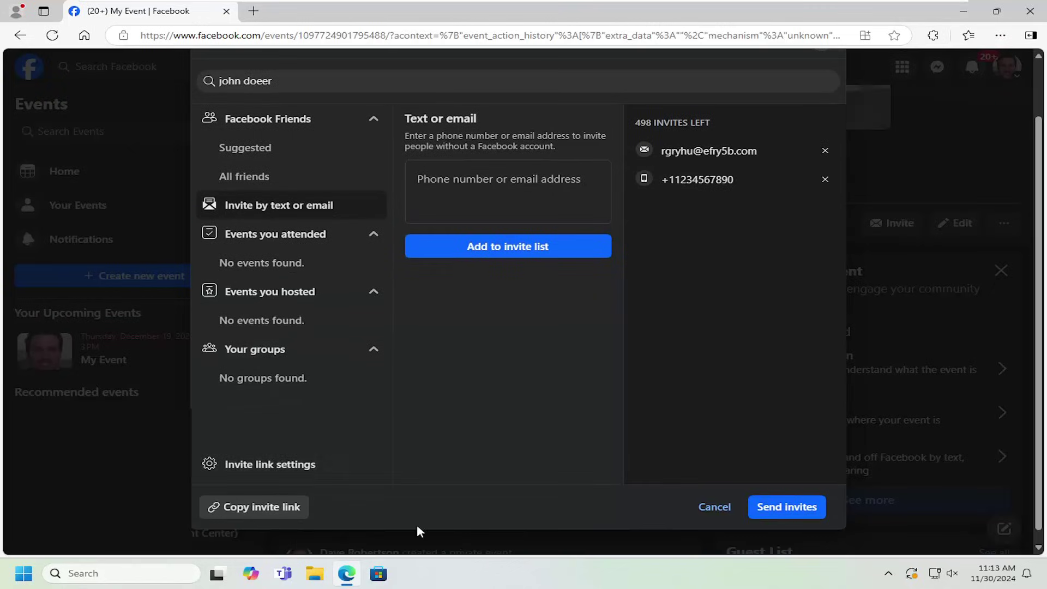
Step: In invite link settings, with link sharing on, copy the event's fb.me invite link
click(329, 468)
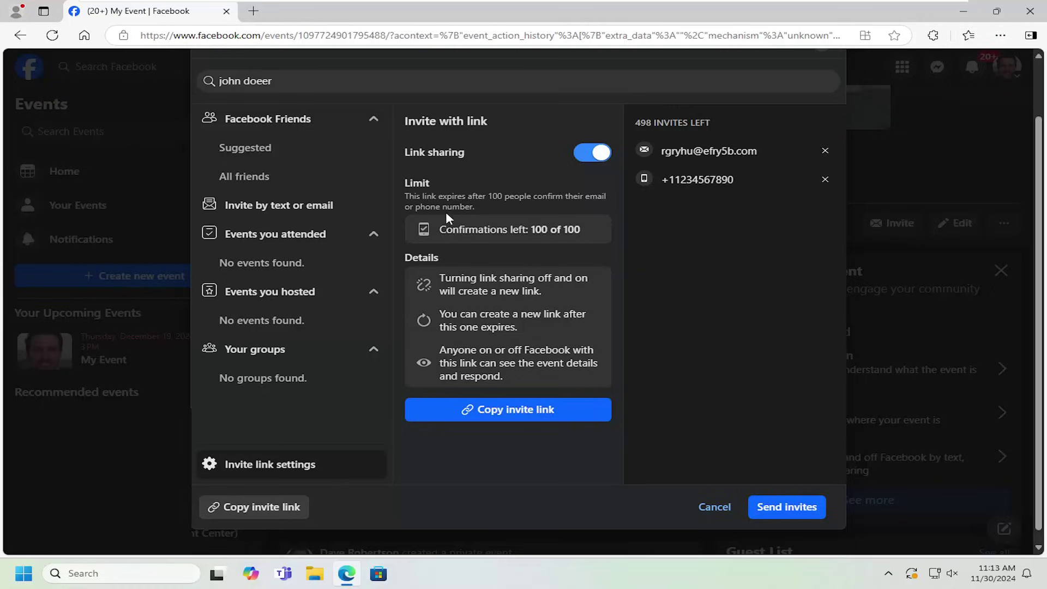
click(519, 411)
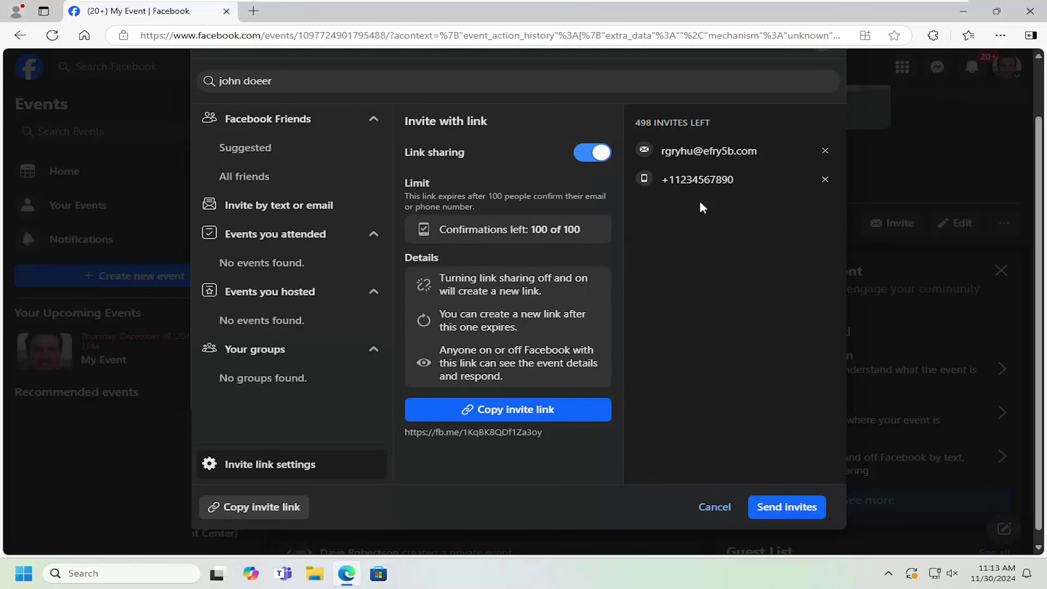
Step: Send the email invitation after removing the phone number Facebook rejected as invalid
click(784, 506)
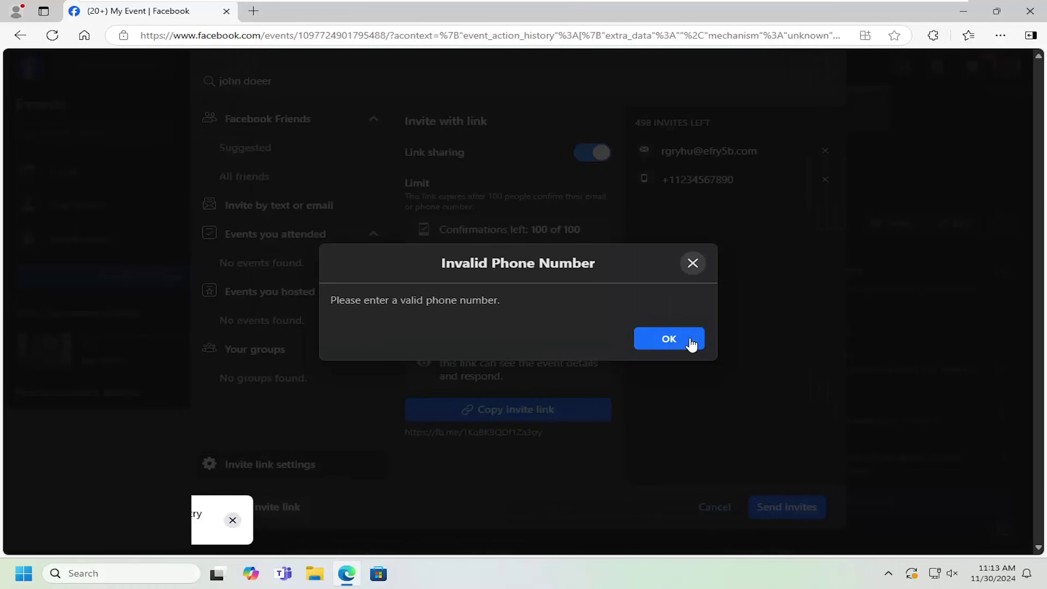
click(669, 338)
click(825, 181)
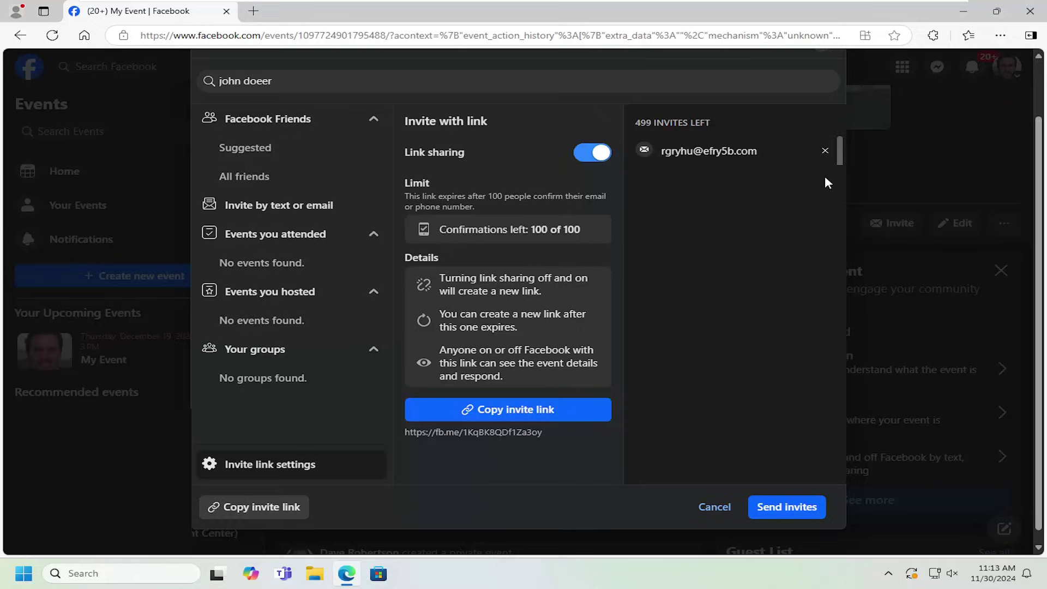
click(790, 506)
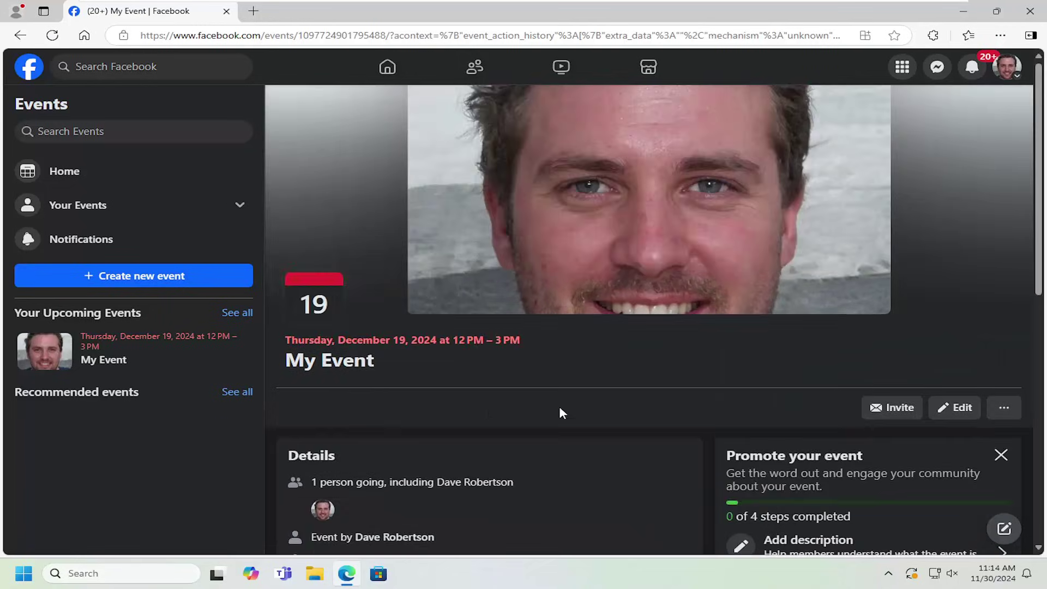
Step: Check the event's dates in the Edit event dialog and leave it without changes
scroll(578, 343, down, 1)
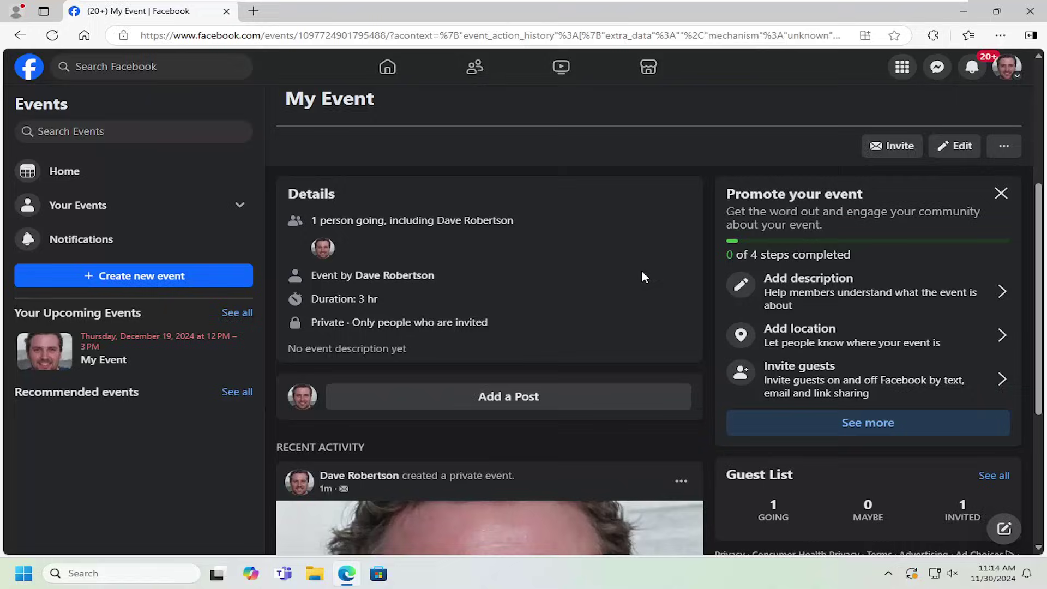
click(955, 145)
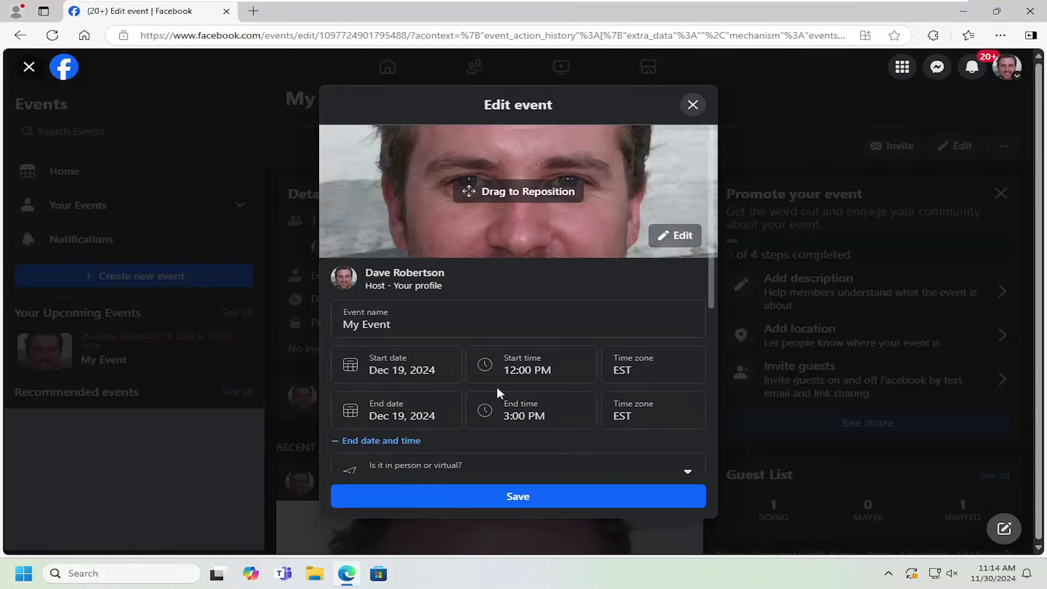
click(692, 106)
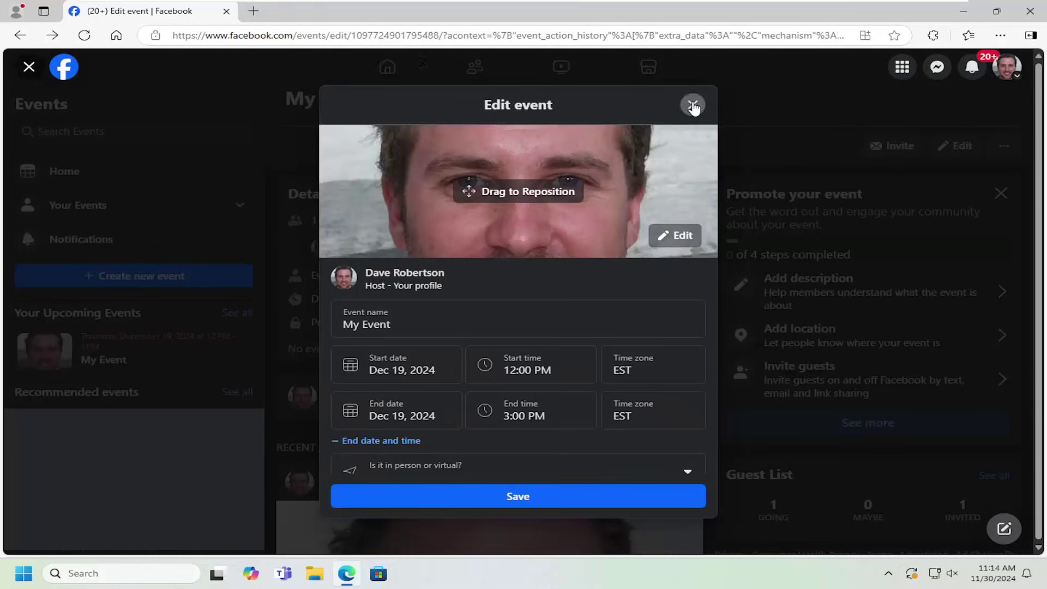
click(657, 338)
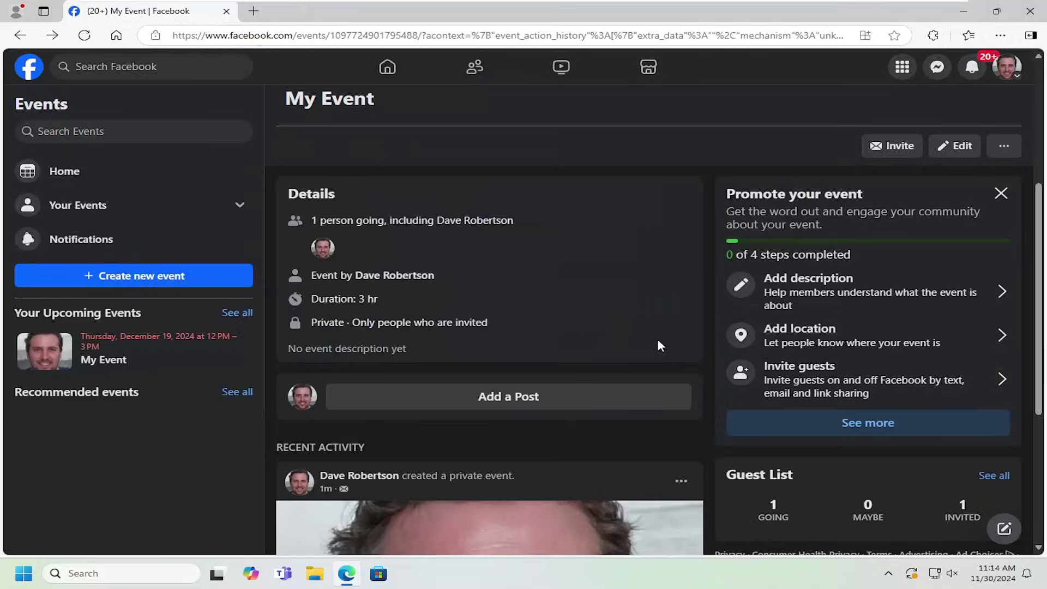
Step: Reopen the Invite people list for My Event
click(883, 145)
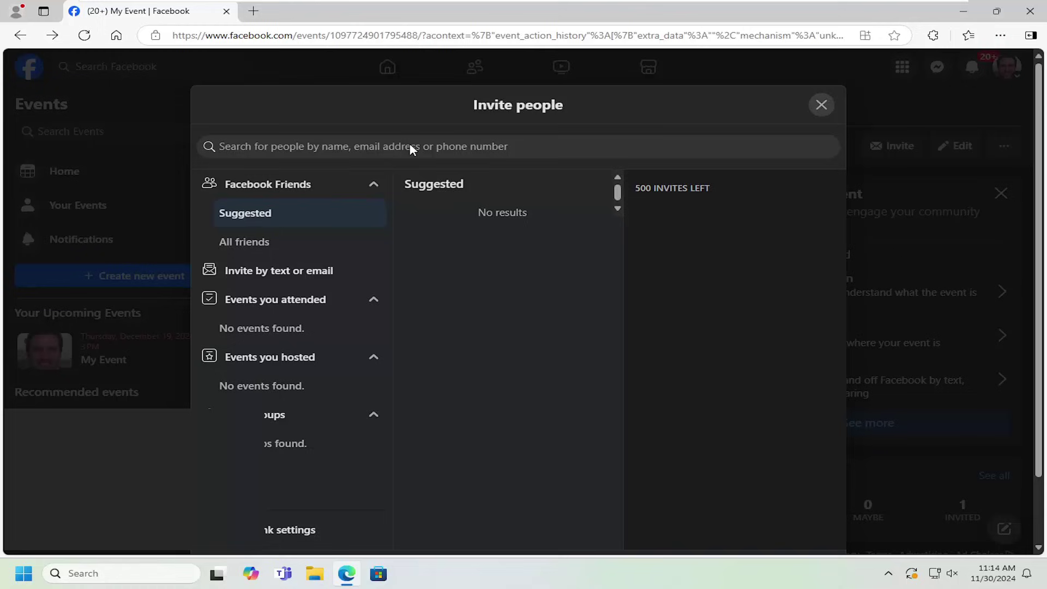
scroll(340, 421, down, 1)
scroll(611, 355, up, 1)
Step: Close the invite list and dismiss the Create post dialog without posting anything
click(821, 104)
scroll(419, 306, down, 1)
scroll(364, 425, up, 2)
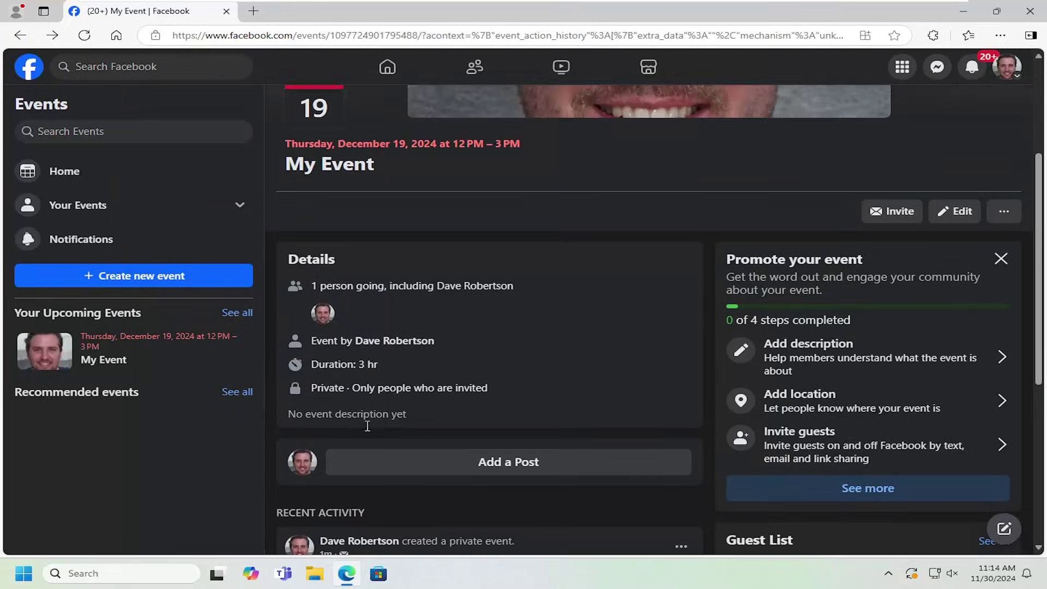
click(511, 464)
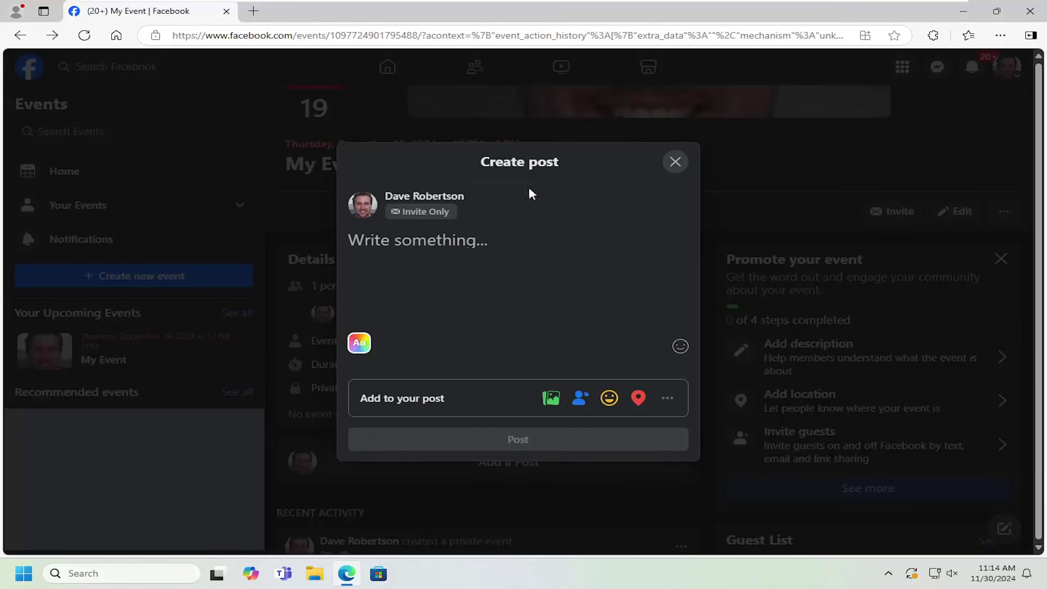
click(675, 161)
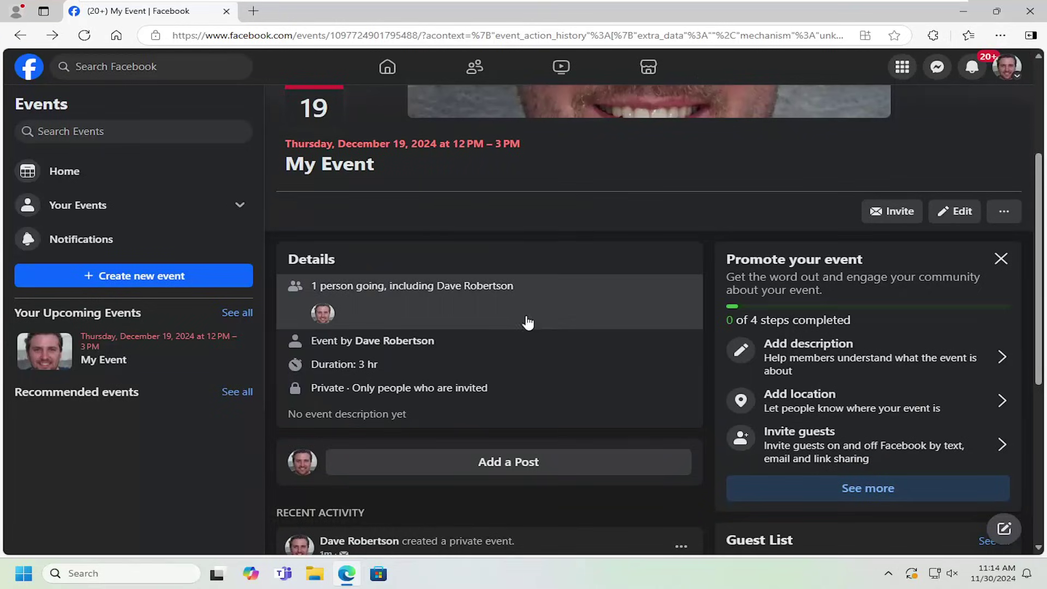